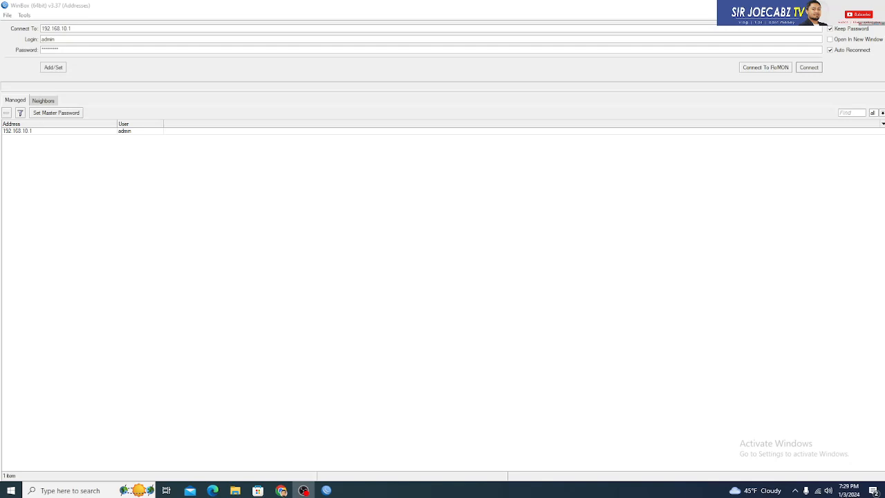
Connect to the saved router at 192.168.10.1 with its stored login
double_click(17, 131)
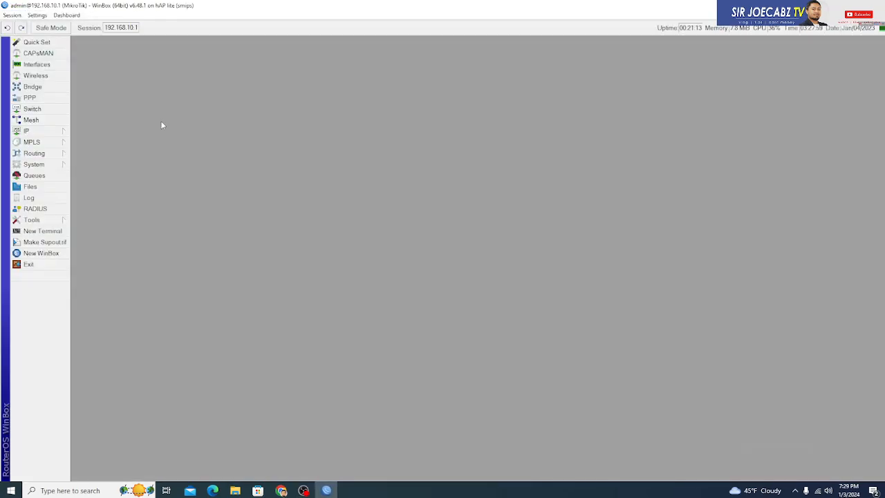
left_click(38, 87)
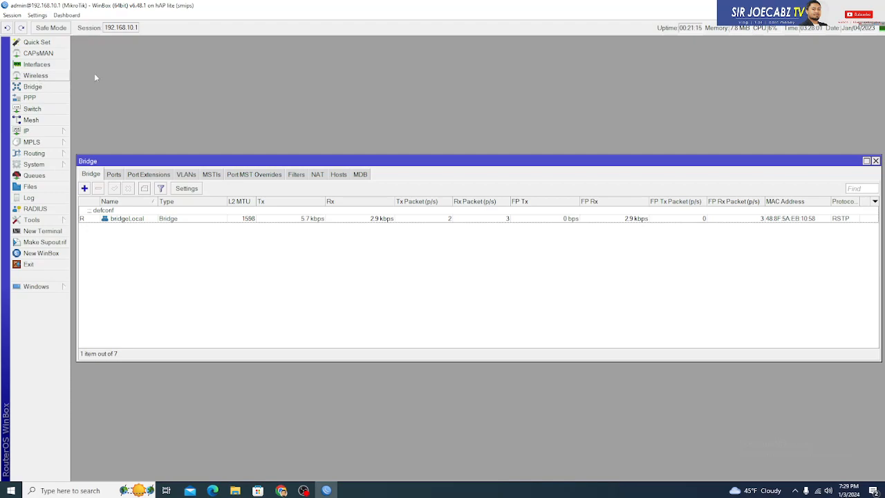
left_click(876, 160)
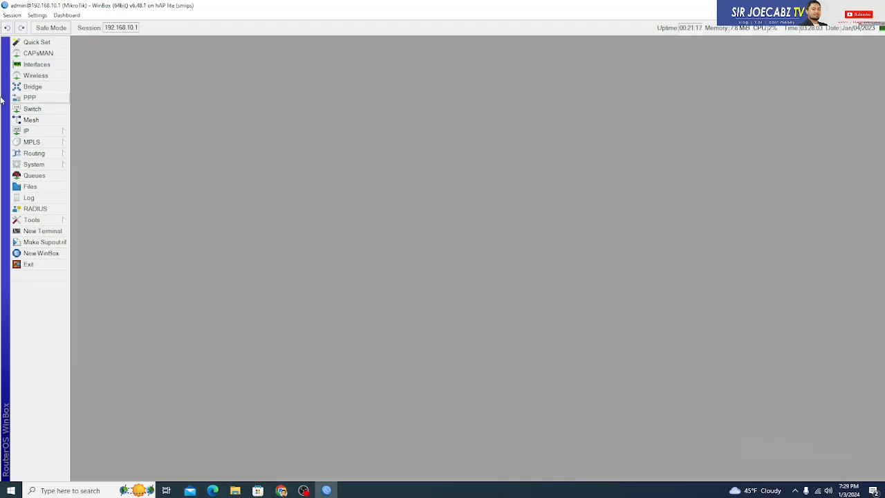
left_click(67, 15)
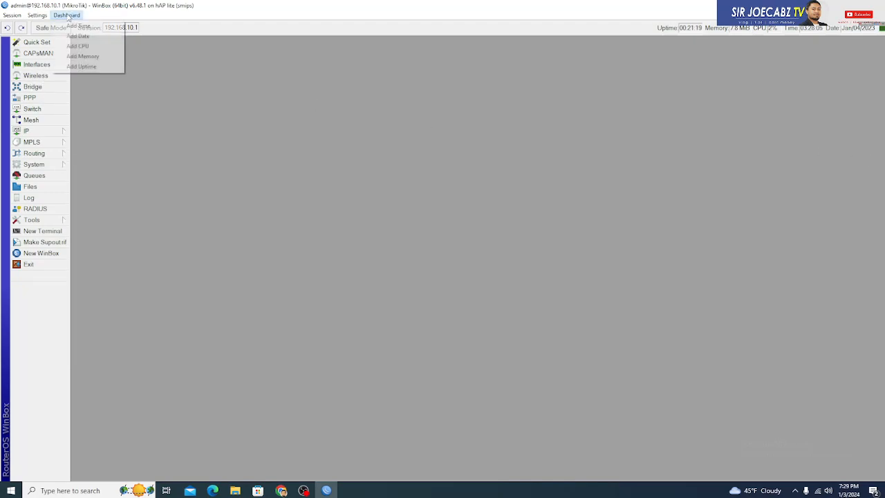
left_click(38, 15)
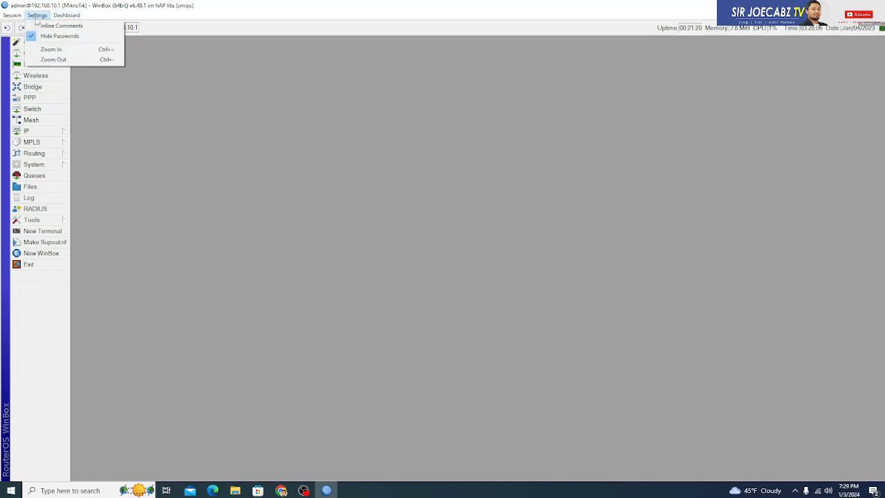
left_click(53, 61)
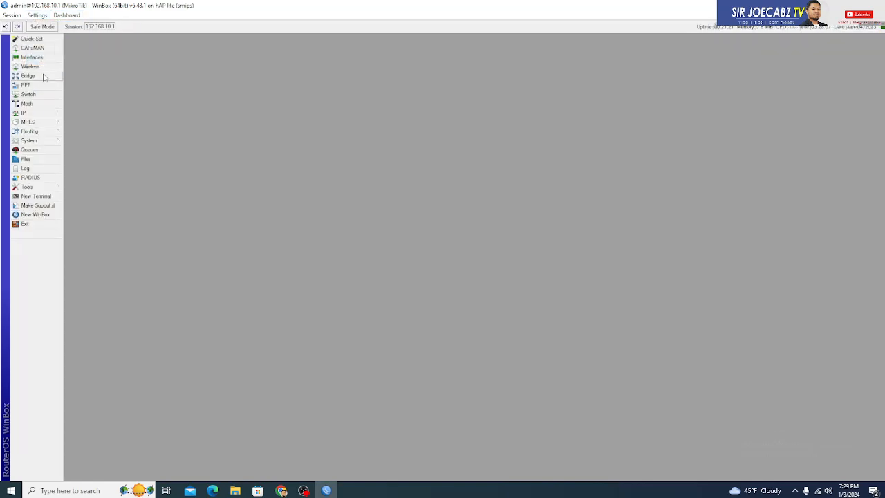
left_click(38, 15)
left_click(48, 48)
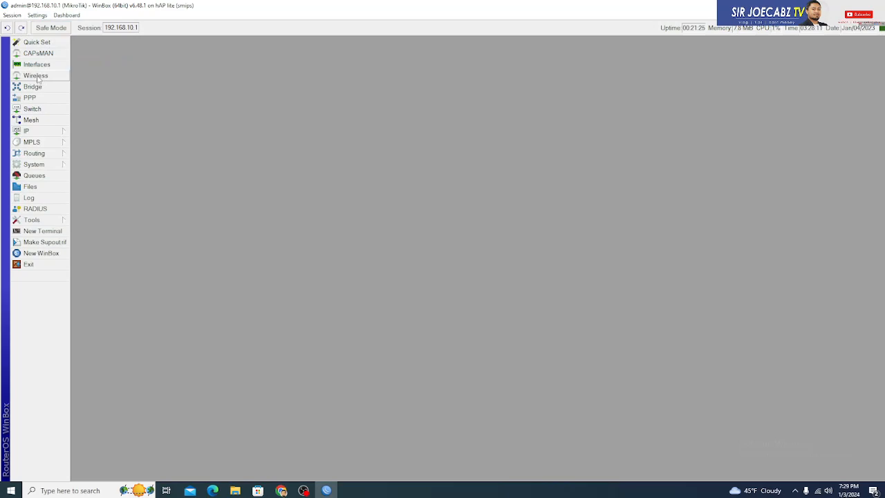
Add a virtual WiFi interface with the SSID Guest, keeping wlan1 as its master interface
left_click(36, 76)
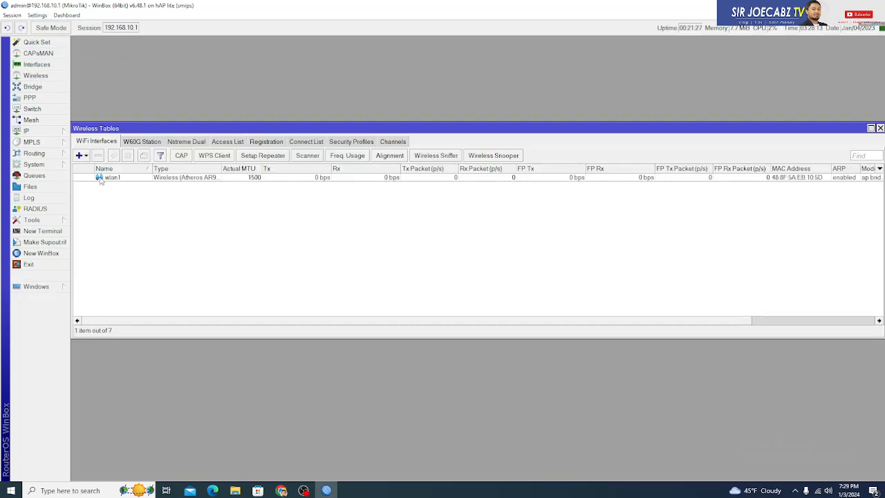
left_click(86, 157)
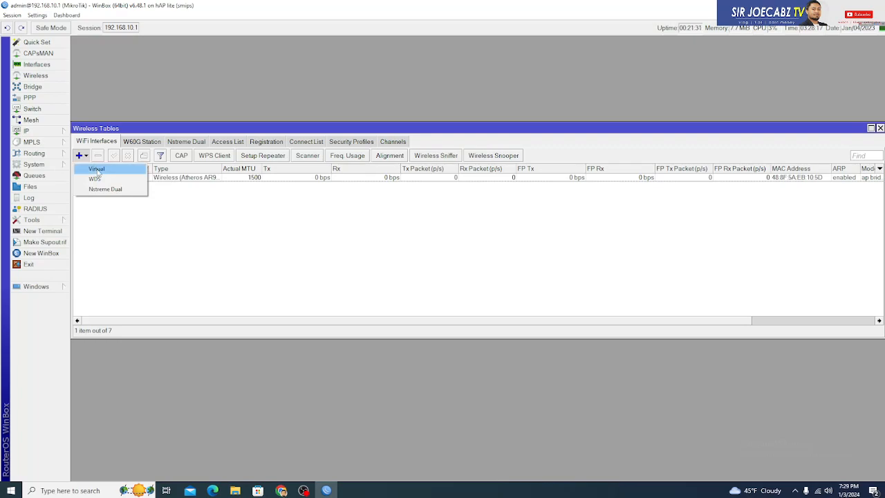
left_click(97, 169)
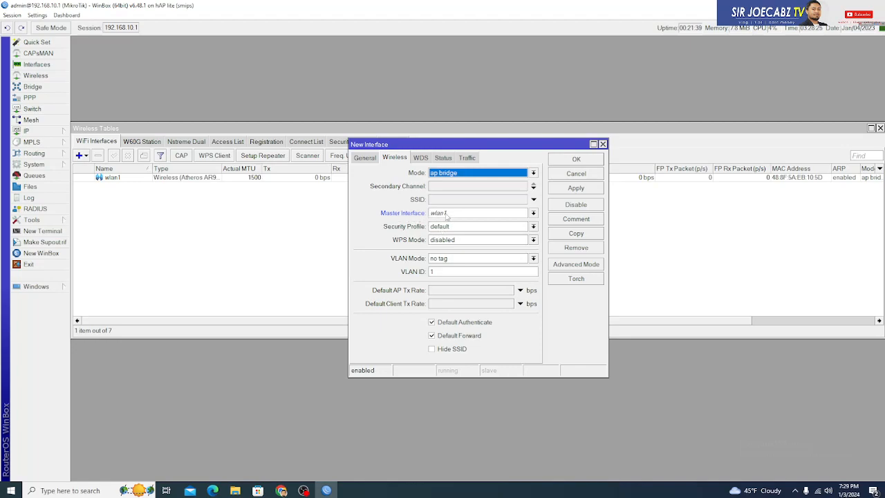
left_click(114, 178)
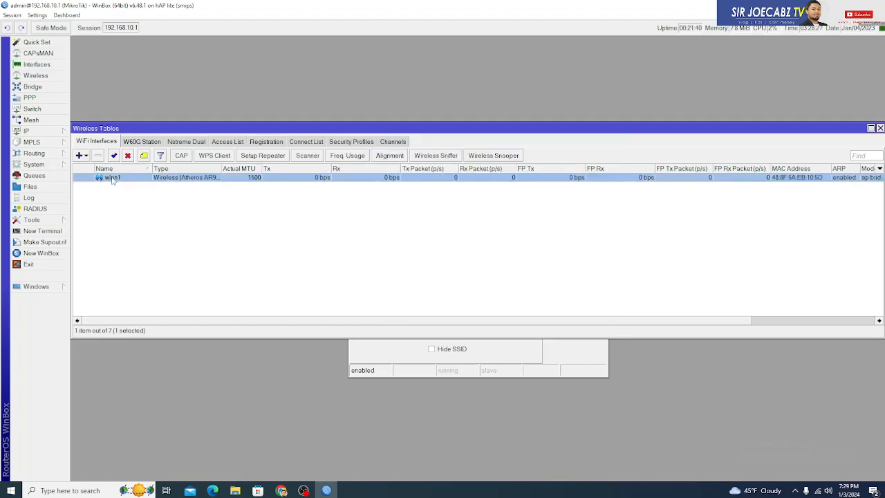
left_click(394, 349)
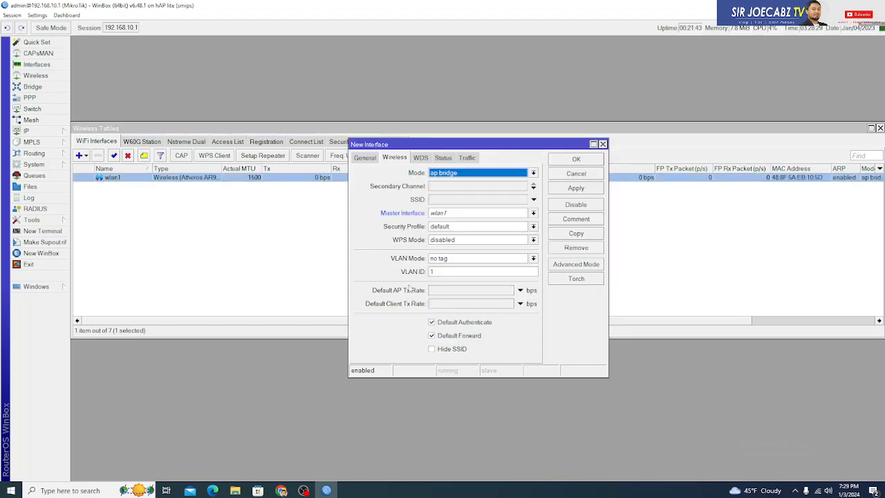
left_click(533, 200)
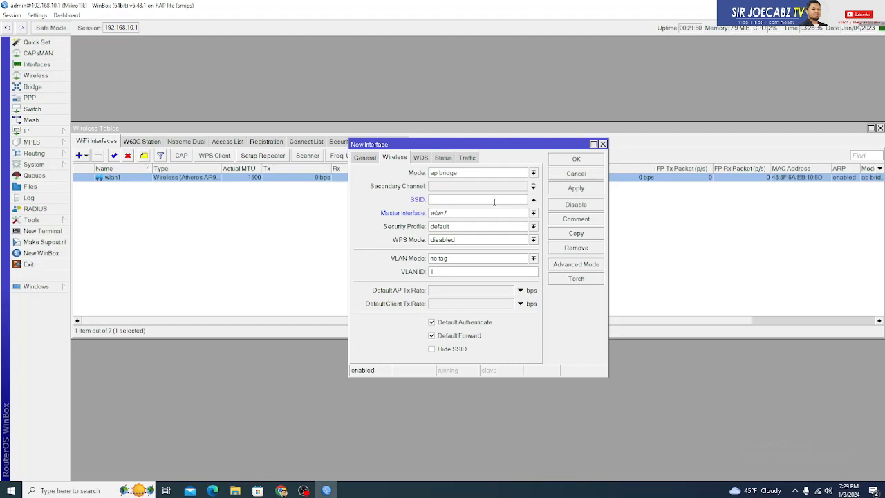
type("Guest")
left_click(576, 188)
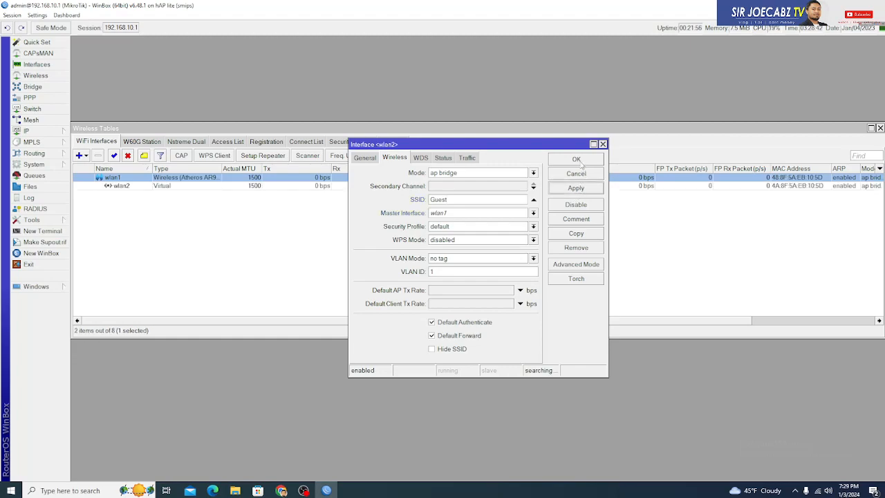
left_click(577, 159)
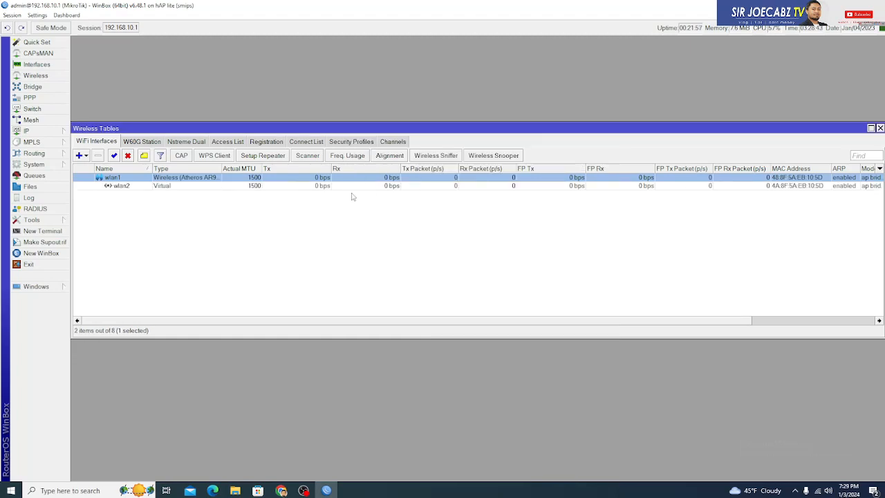
Add a second virtual WiFi interface with the SSID kids, keeping wlan1 as its master interface
left_click(87, 156)
left_click(100, 169)
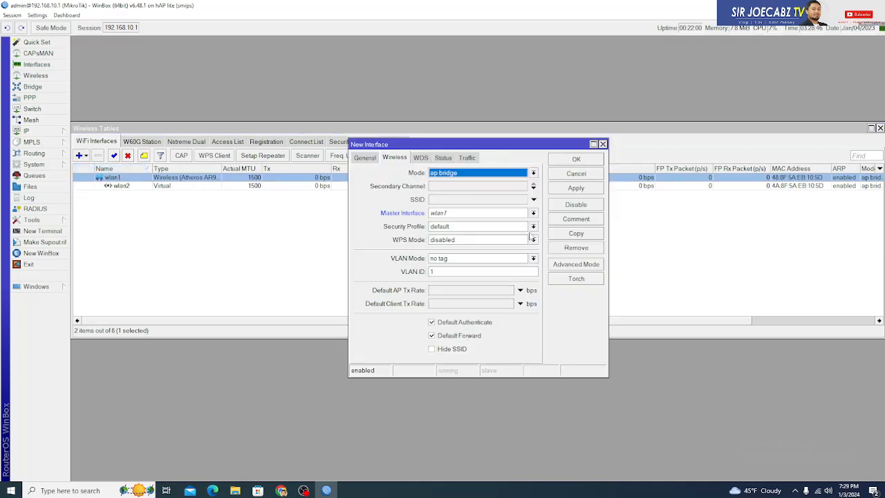
left_click(463, 200)
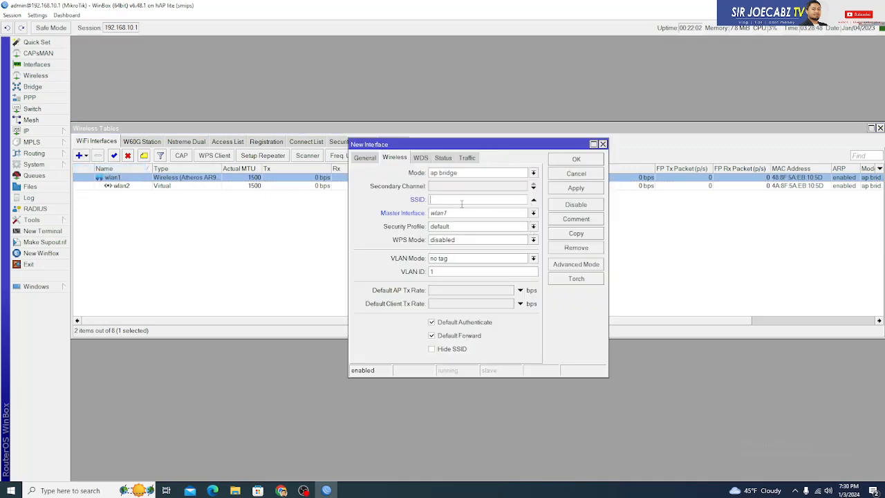
type("KIDS")
key("BackSpace")
key("BackSpace")
key("BackSpace")
key("BackSpace")
type("kid")
left_click(574, 189)
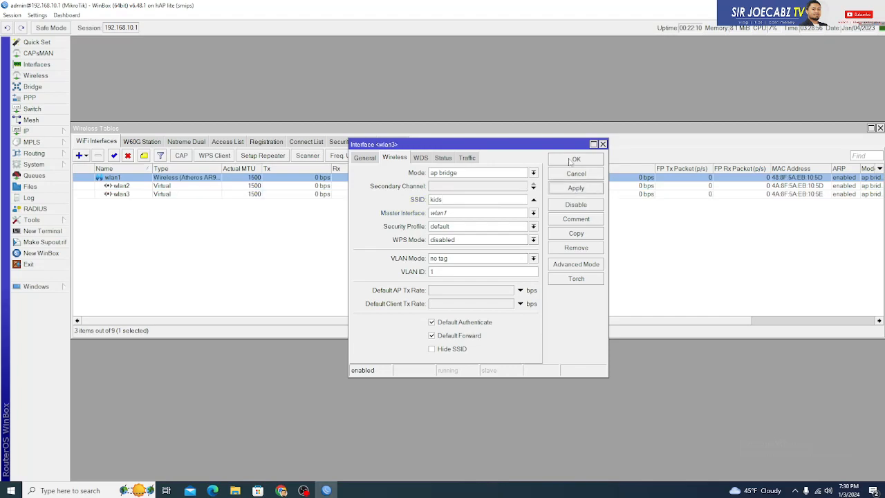
left_click(571, 160)
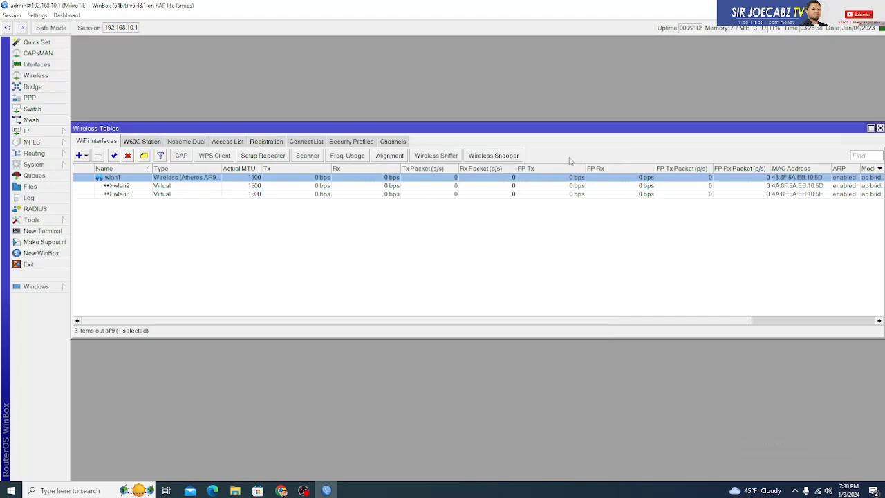
Start a new wireless security profile named guest in dynamic keys mode with WPA PSK and WPA2 PSK authentication enabled
left_click(351, 142)
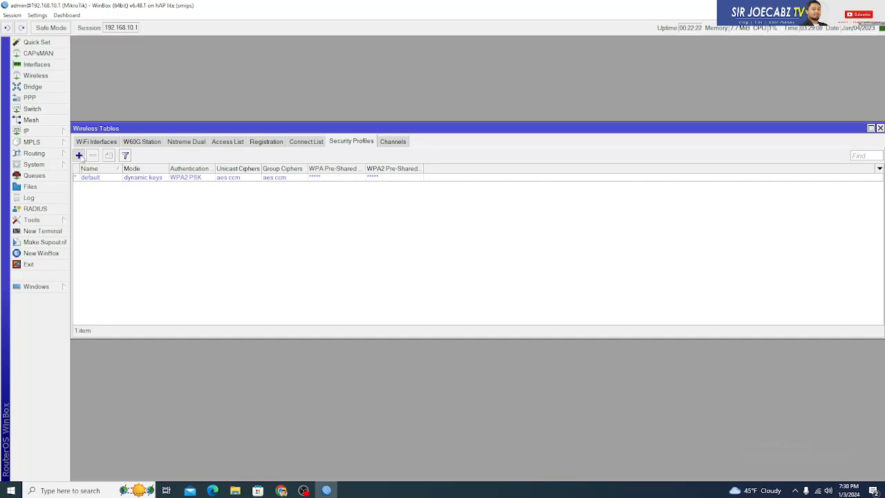
left_click(79, 156)
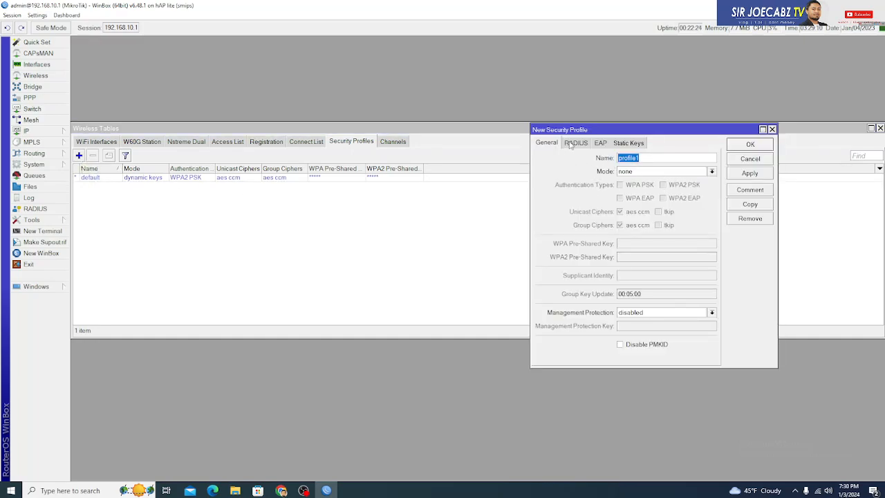
left_click(658, 172)
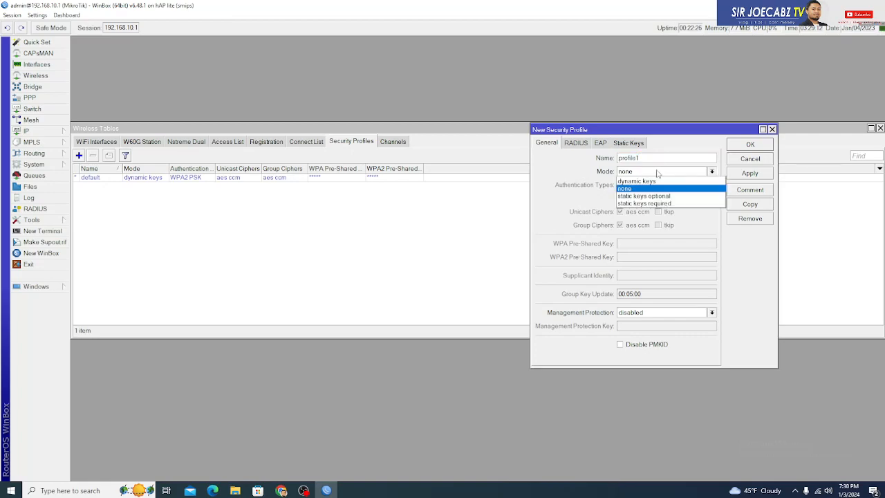
left_click(569, 173)
left_click(641, 158)
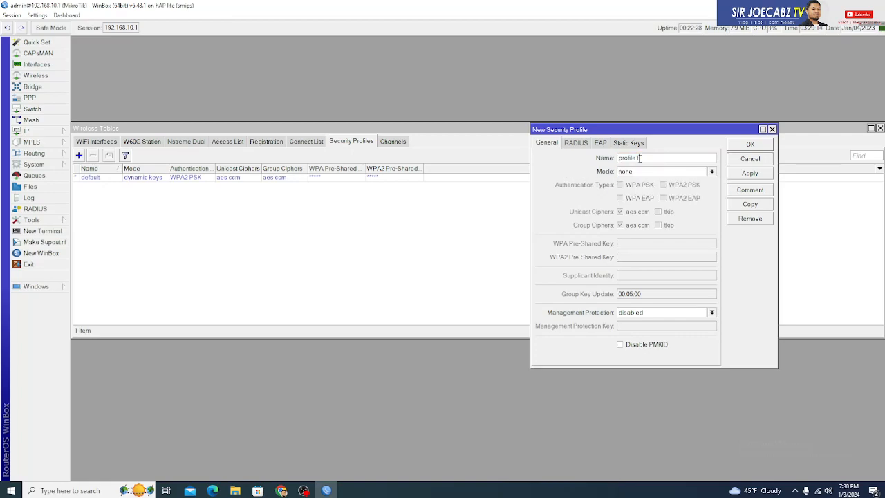
double_click(638, 158)
type("guest")
left_click(711, 172)
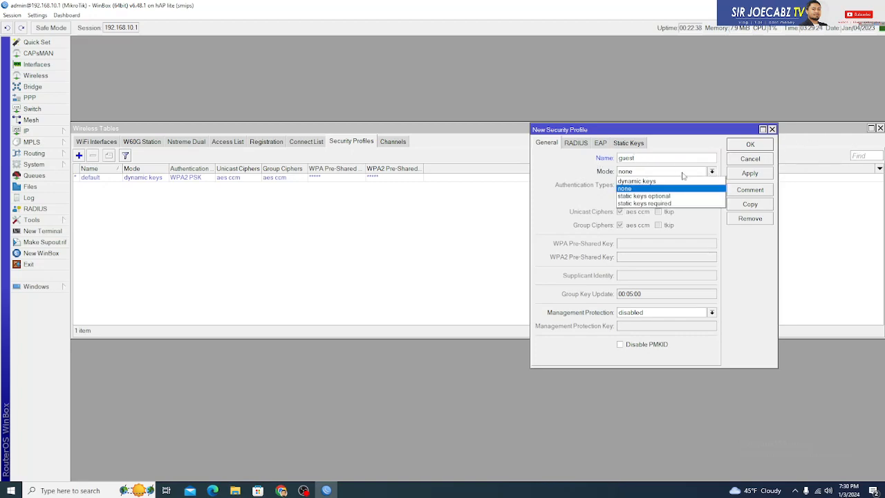
left_click(661, 179)
left_click(621, 184)
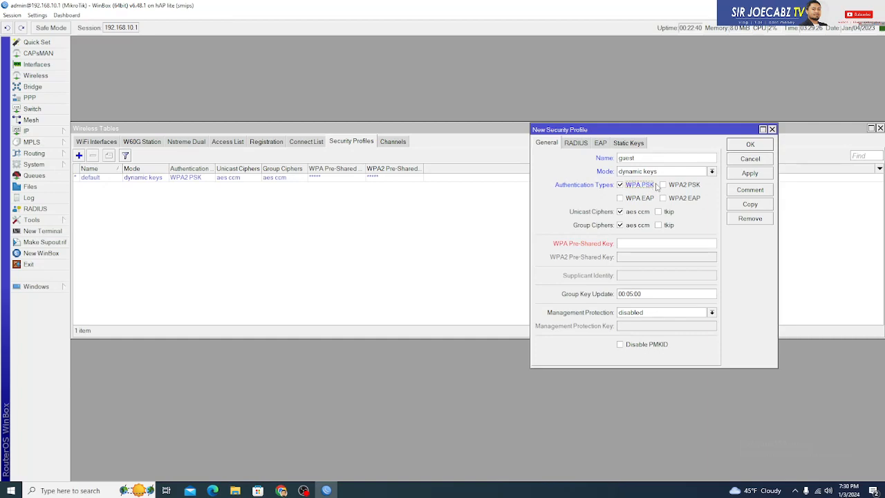
left_click(663, 185)
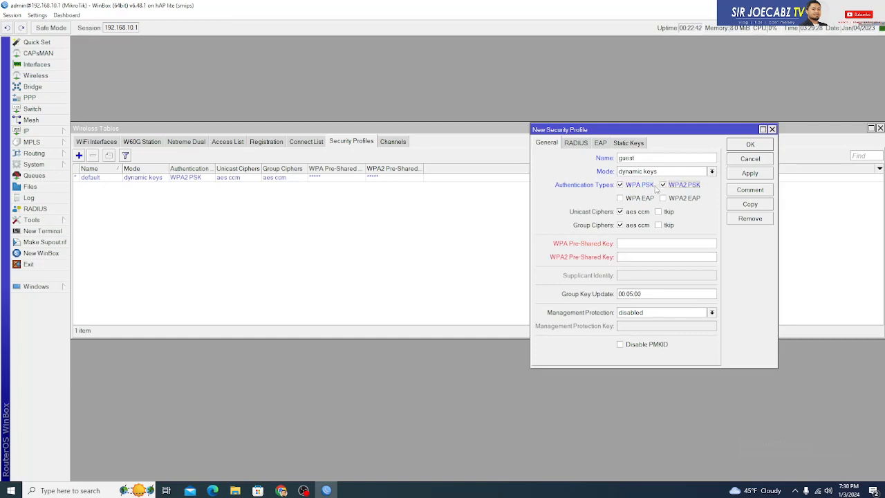
Enter the WPA and WPA2 pre-shared keys for the guest security profile and save it
left_click(628, 244)
left_click(737, 173)
left_click(555, 256)
left_click_drag(641, 243, 598, 240)
type("*********")
key("Tab")
type("********")
left_click(744, 176)
left_click(750, 144)
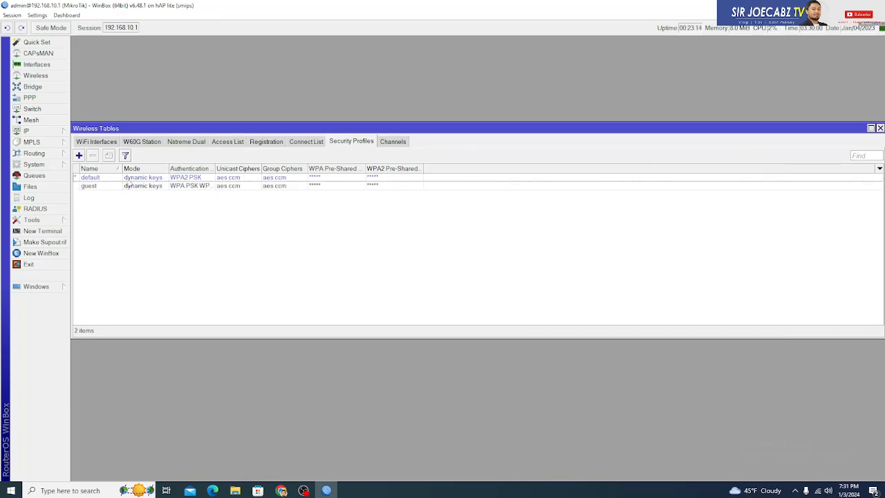
Start another security profile named kids in dynamic keys mode with WPA PSK and WPA2 PSK authentication enabled
left_click(79, 156)
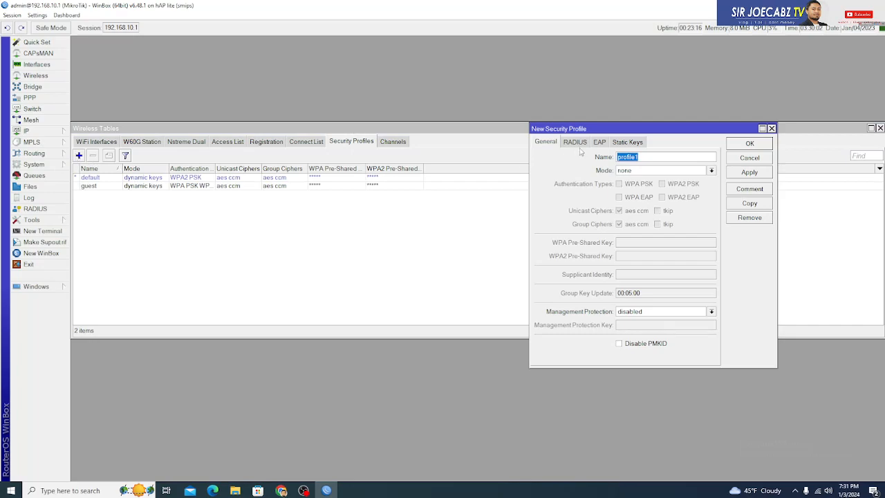
type("kids")
left_click(712, 170)
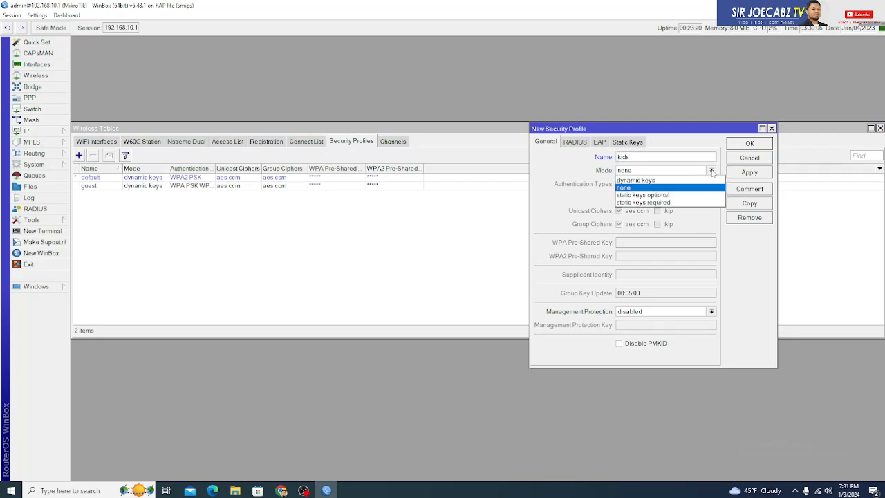
left_click(647, 185)
left_click(647, 172)
left_click(649, 177)
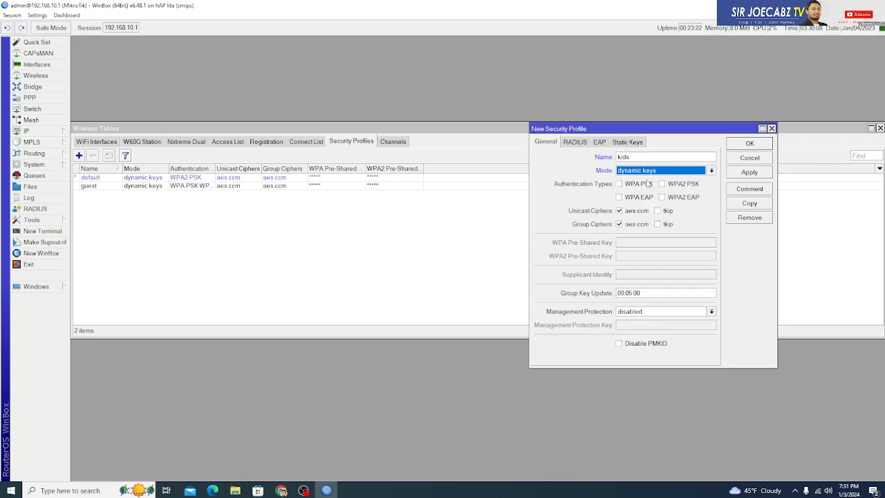
left_click(619, 184)
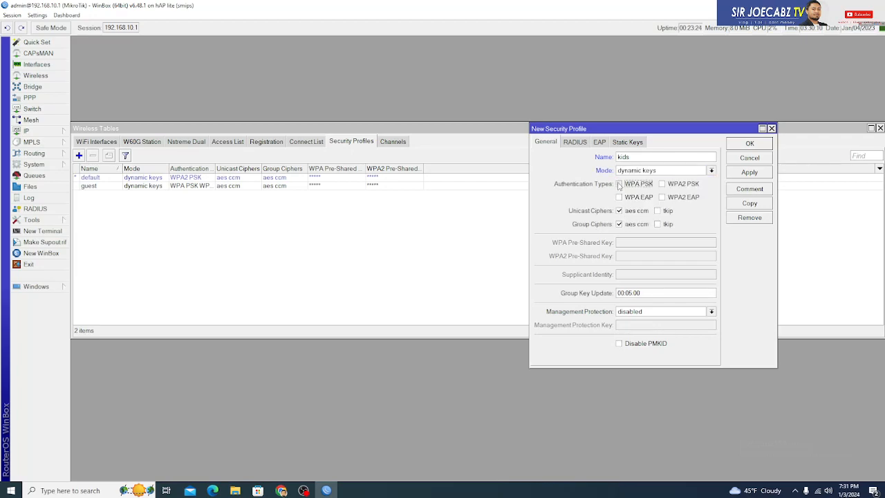
left_click(663, 184)
Enter the WPA and WPA2 pre-shared keys for the kids security profile and save it
left_click(635, 241)
type("**************")
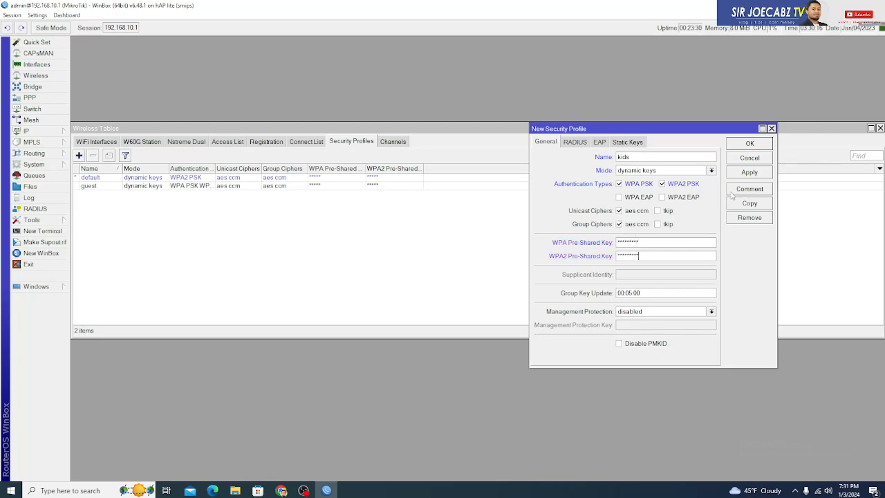
left_click(749, 172)
left_click(748, 145)
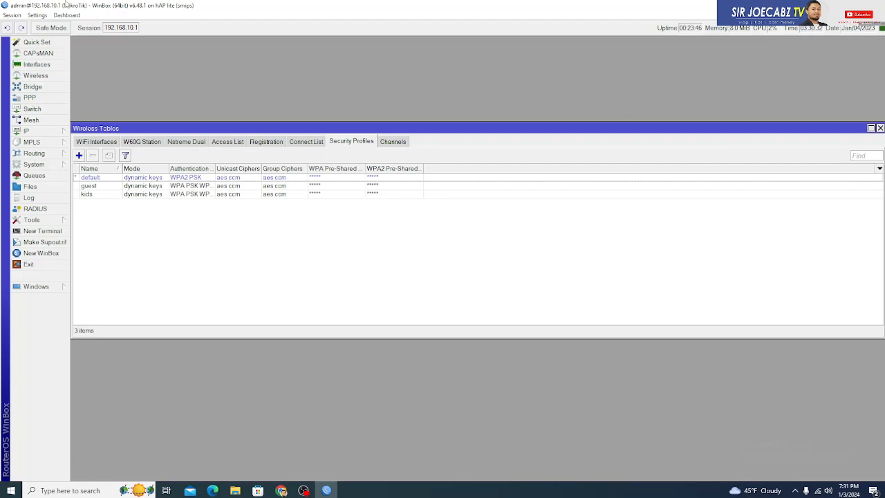
Reopen the wireless tables and check the guest and kids security profiles
left_click(880, 128)
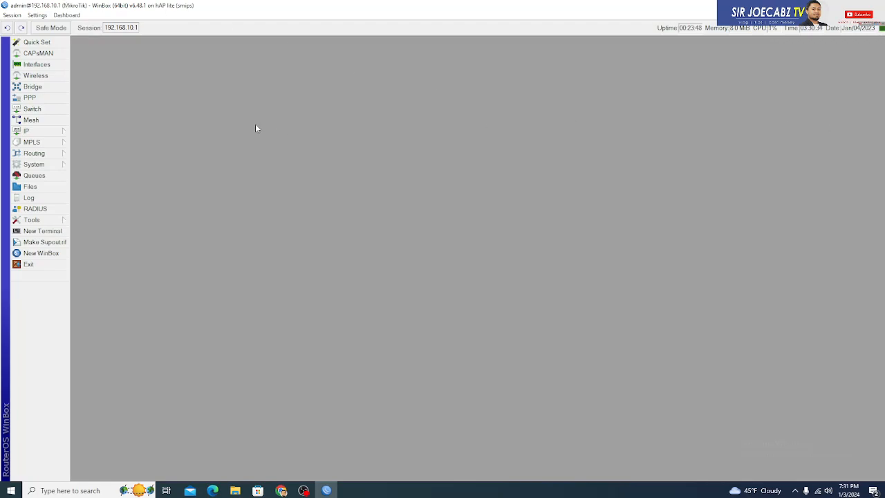
left_click(34, 75)
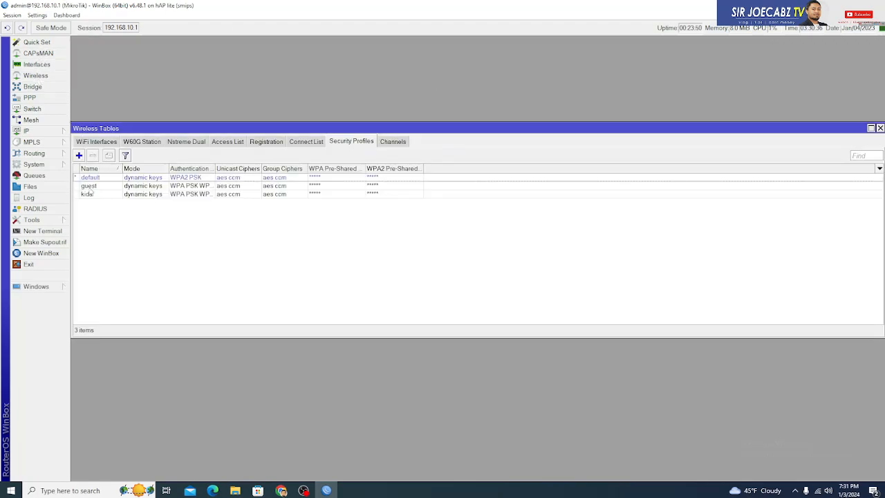
left_click(90, 187)
left_click(88, 195)
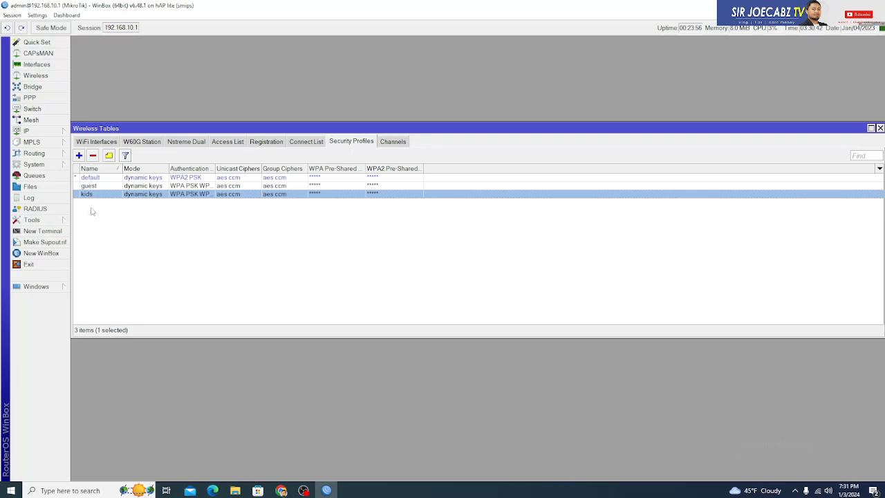
left_click(33, 87)
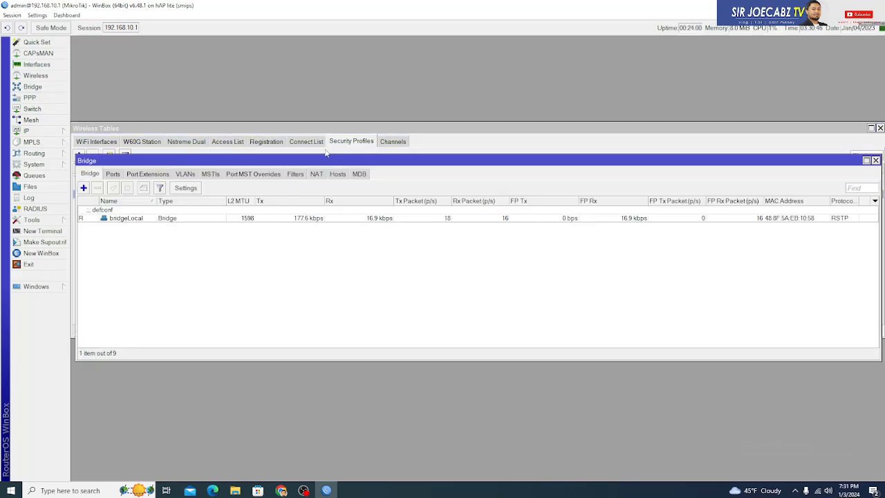
left_click_drag(195, 161, 213, 94)
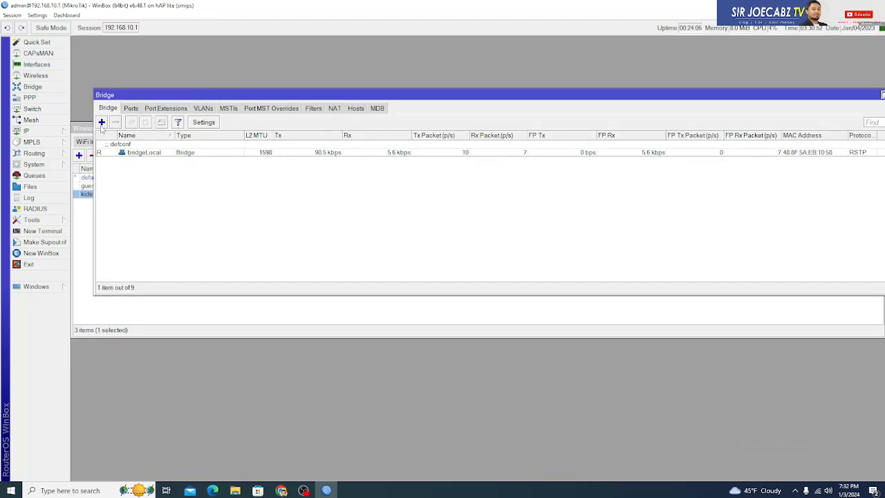
left_click(101, 123)
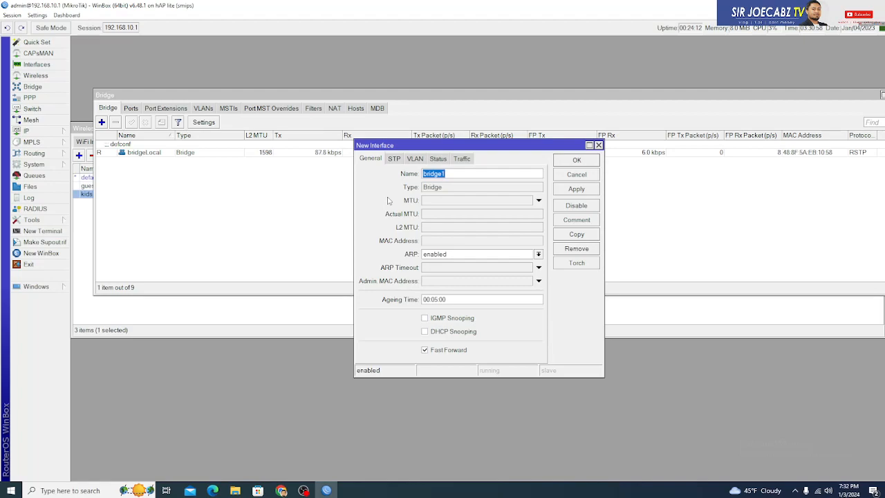
left_click(599, 146)
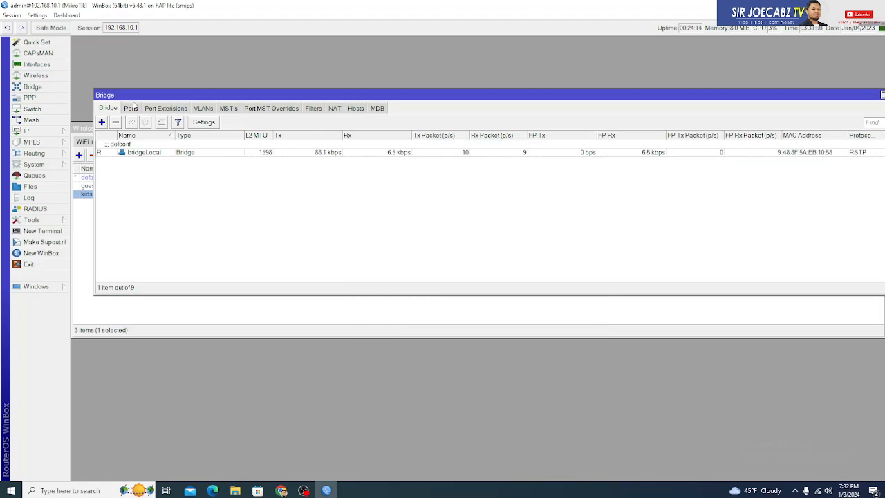
left_click(131, 109)
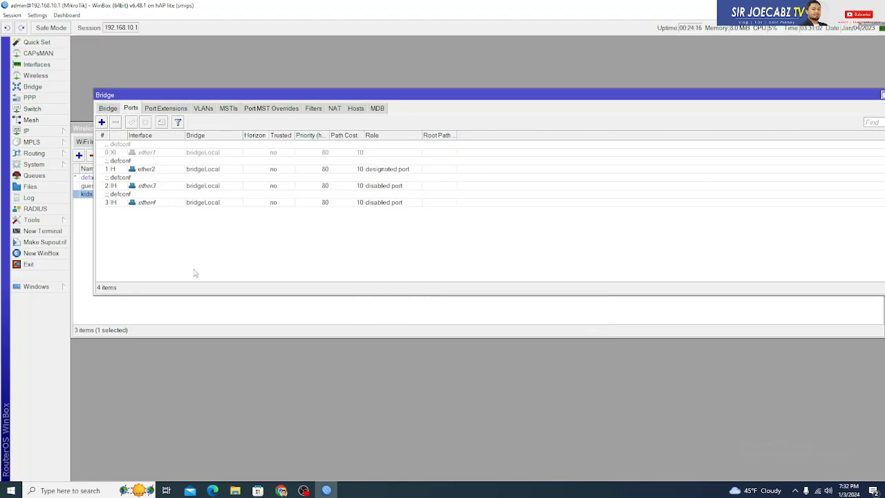
left_click(102, 123)
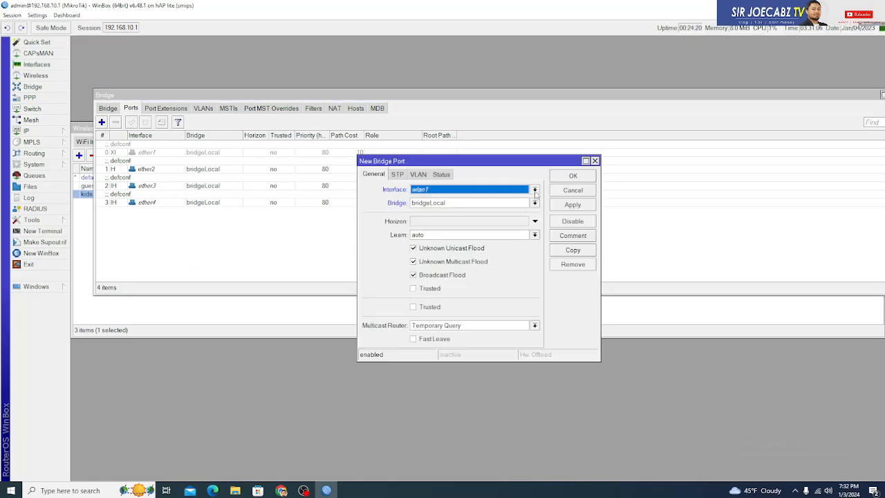
left_click(535, 191)
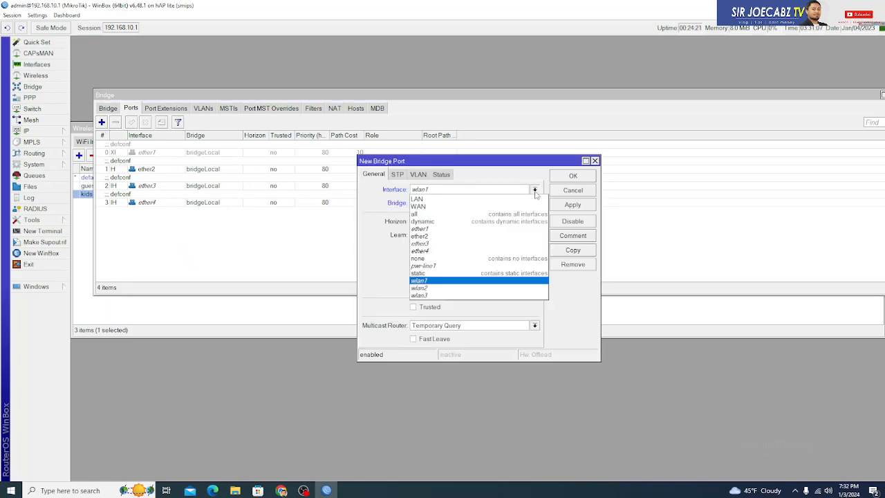
left_click(432, 283)
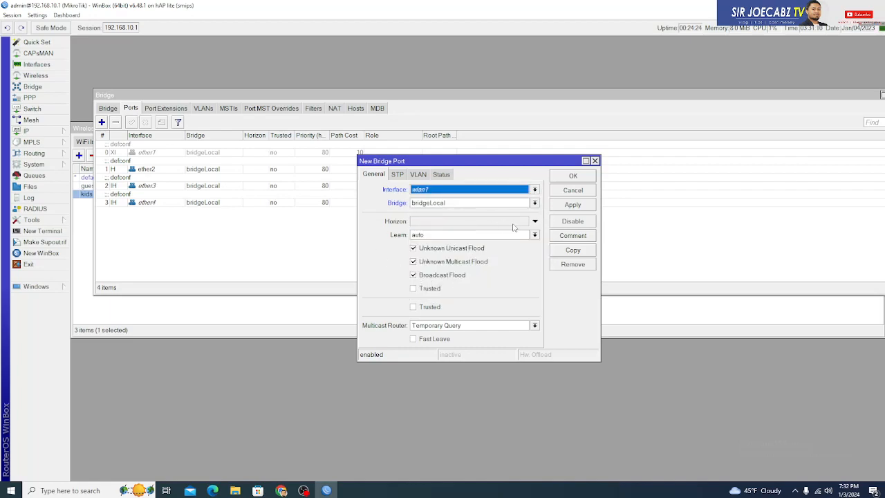
left_click(535, 204)
left_click(535, 204)
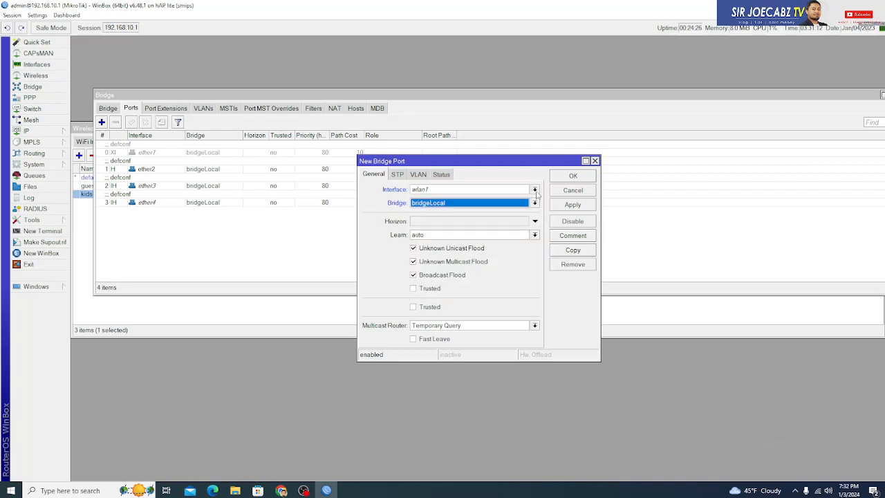
left_click(536, 192)
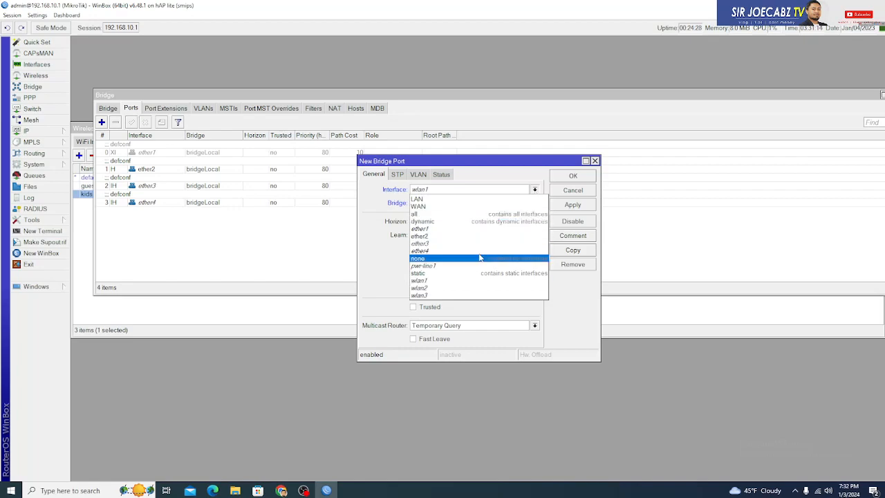
left_click(581, 194)
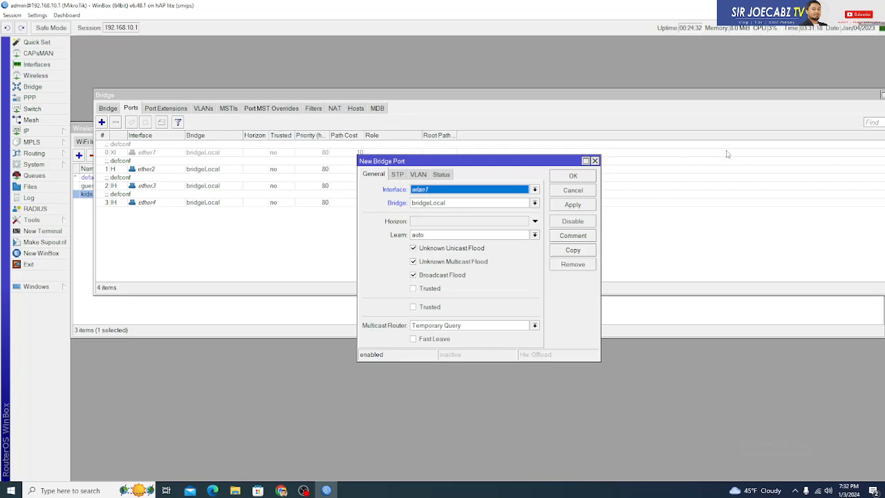
left_click(574, 191)
Rename the virtual WiFi interface wlan2 to Guest and save it
left_click_drag(632, 97, 599, 240)
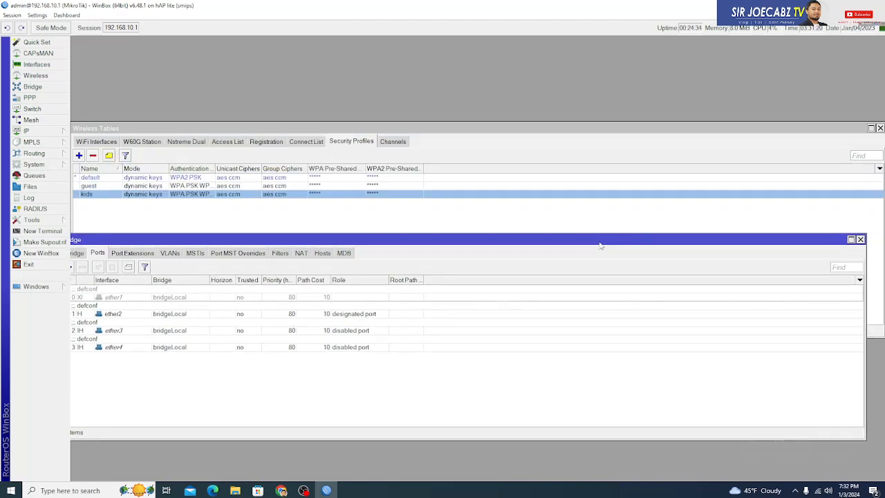
left_click_drag(496, 128, 550, 83)
left_click(149, 97)
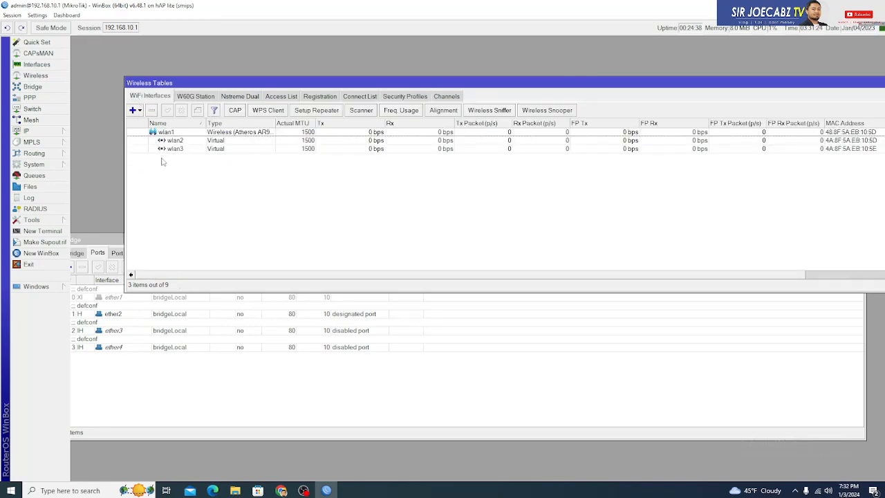
left_click(175, 141)
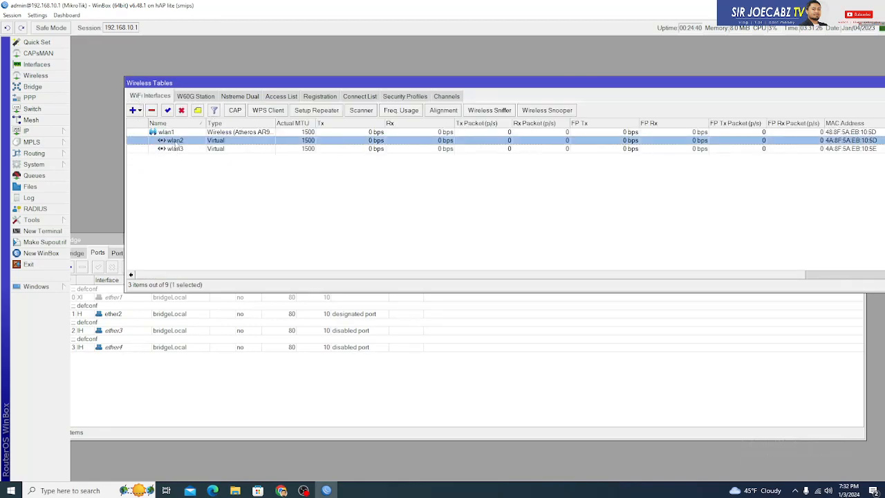
double_click(177, 143)
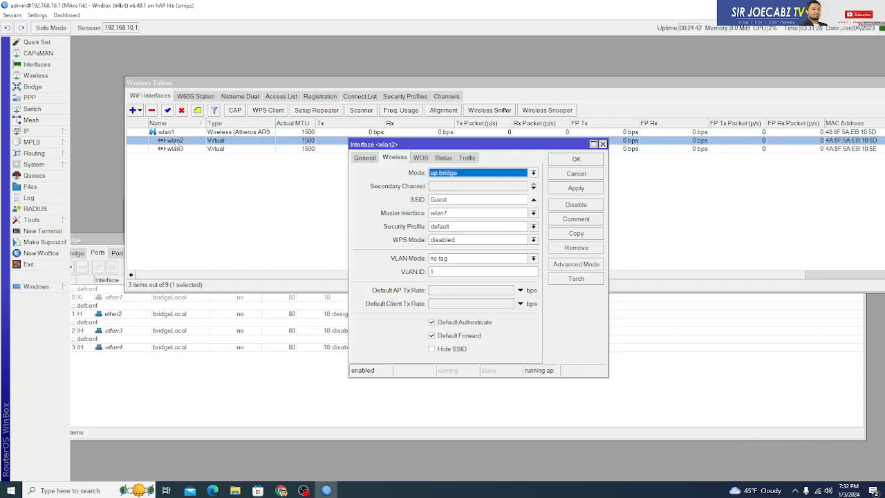
left_click(365, 159)
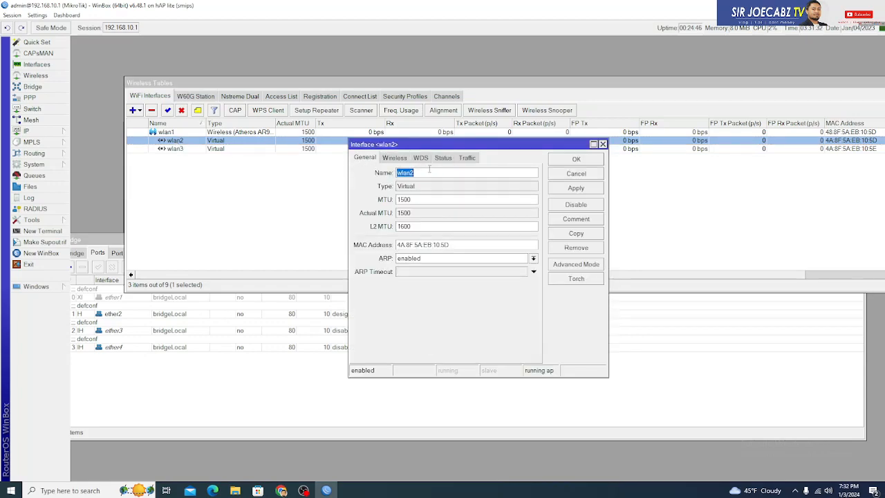
type("Guest")
left_click(576, 188)
left_click(568, 163)
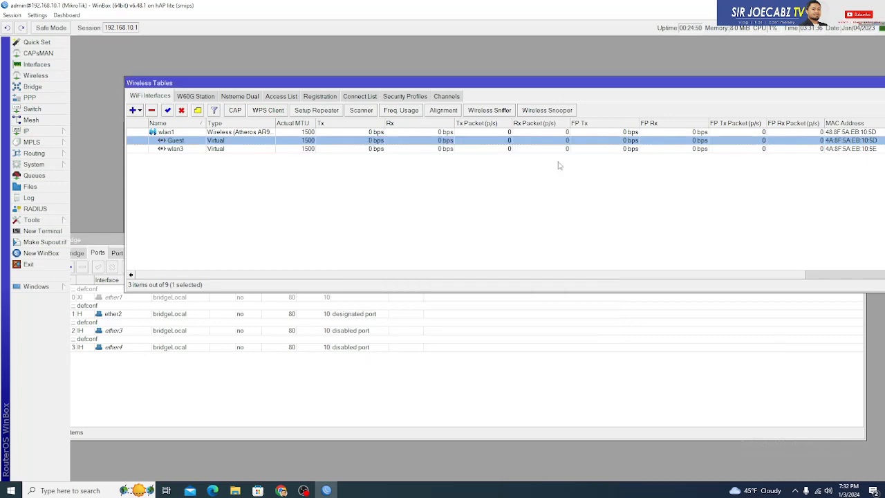
Rename the virtual WiFi interface wlan3 to Kids and save it
double_click(178, 149)
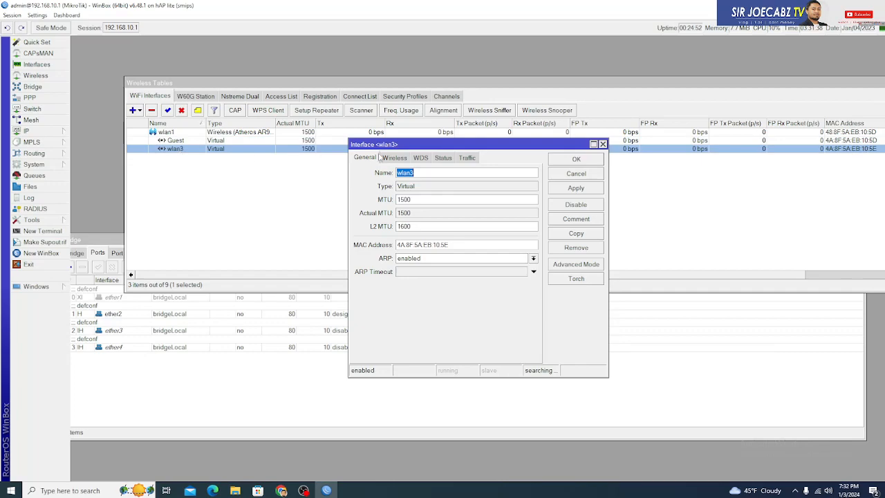
type("Kids")
left_click(574, 187)
left_click(574, 159)
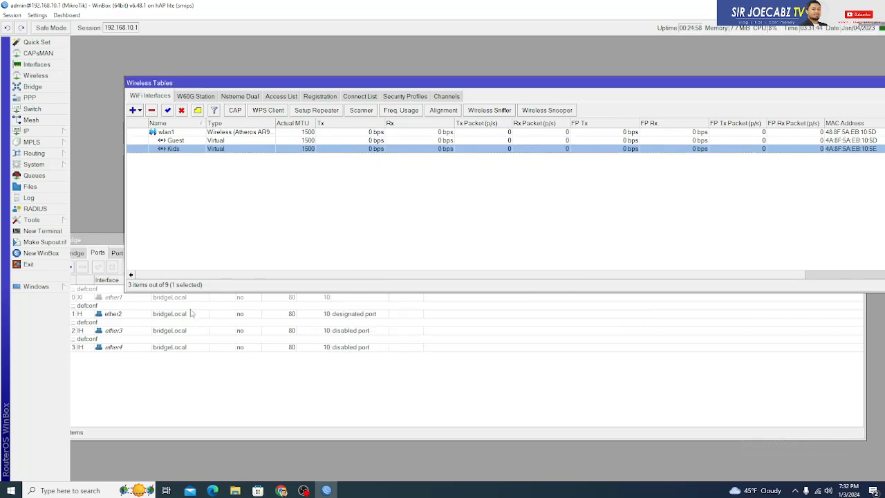
Add the Guest interface as a new bridge port on bridgeLocal
left_click(103, 235)
left_click_drag(116, 235, 126, 228)
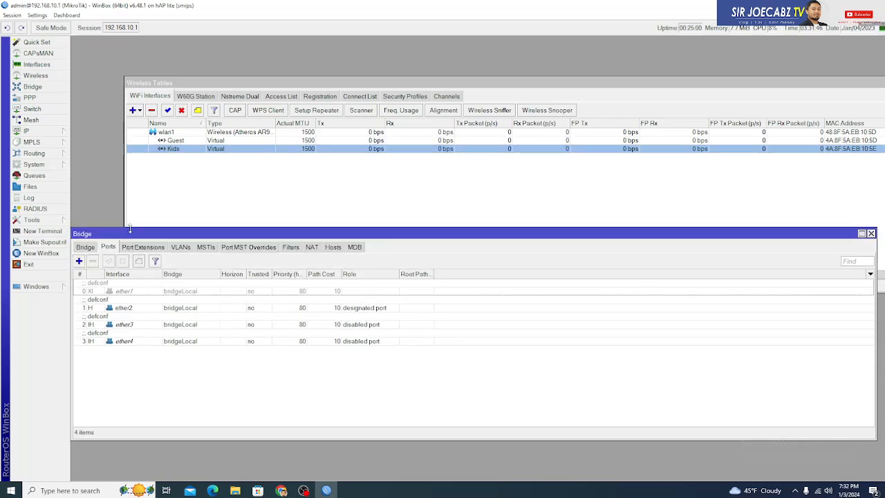
left_click(872, 233)
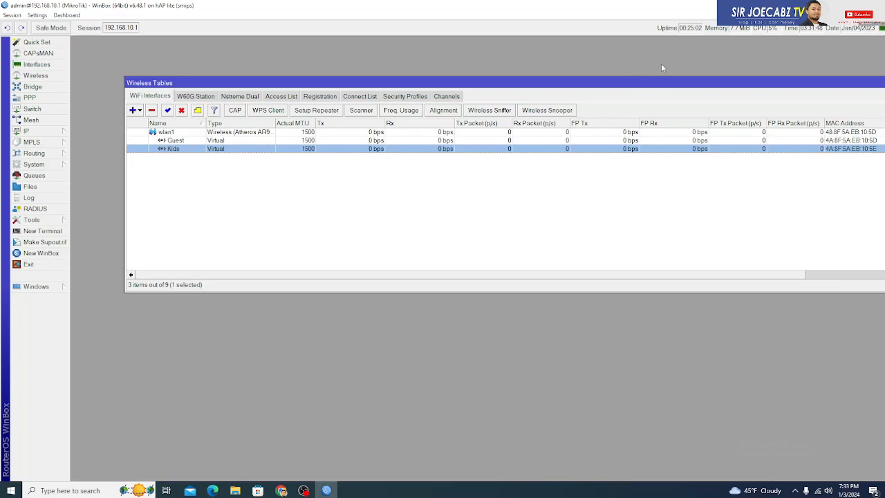
left_click_drag(716, 82, 638, 79)
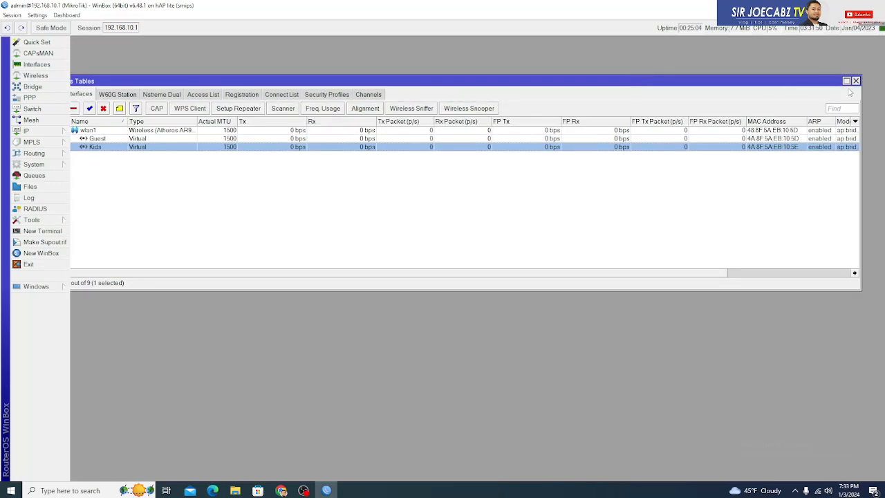
left_click(857, 81)
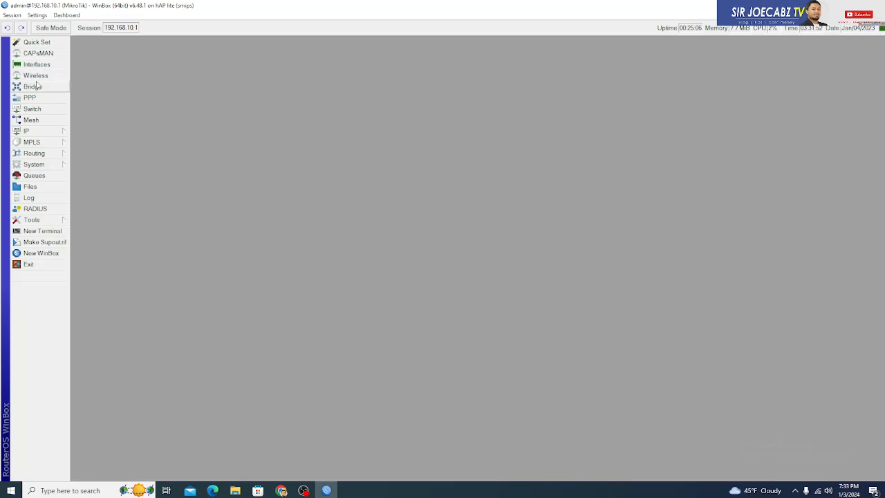
left_click(33, 87)
left_click_drag(178, 227, 230, 116)
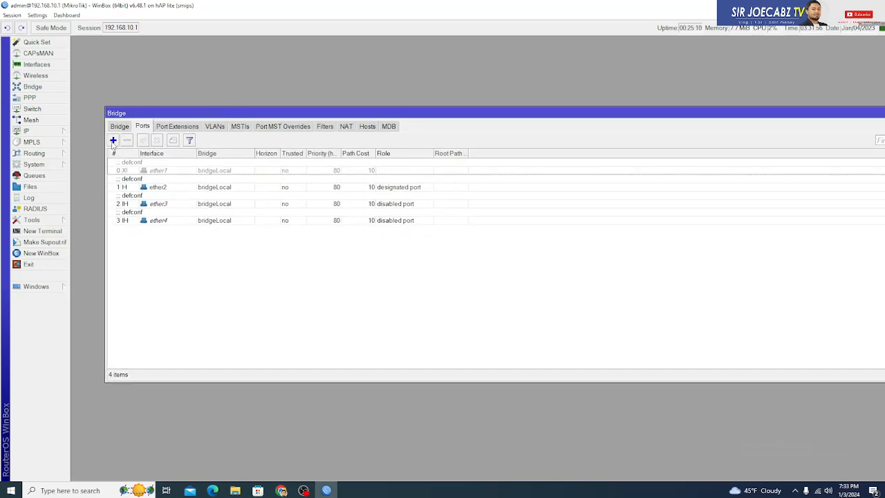
left_click(113, 140)
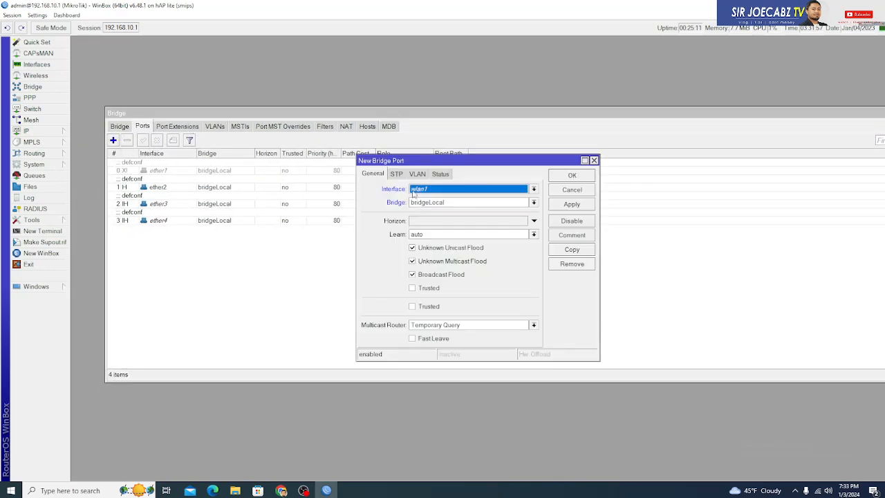
left_click(534, 188)
left_click(440, 199)
left_click(558, 207)
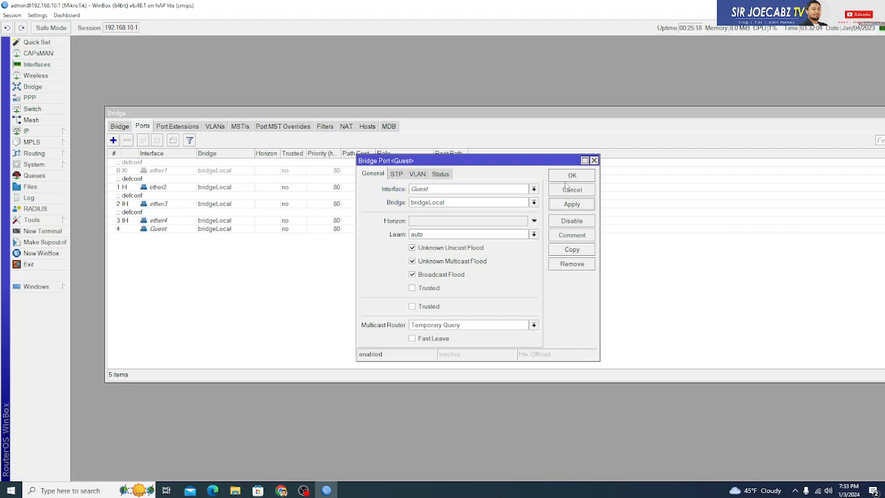
left_click(571, 177)
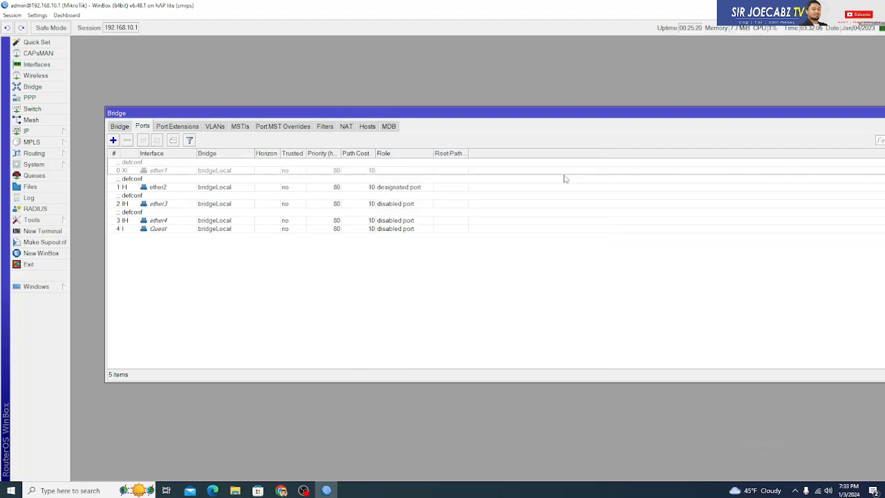
Add the Kids interface as another port on bridgeLocal and close the bridge settings
left_click(113, 140)
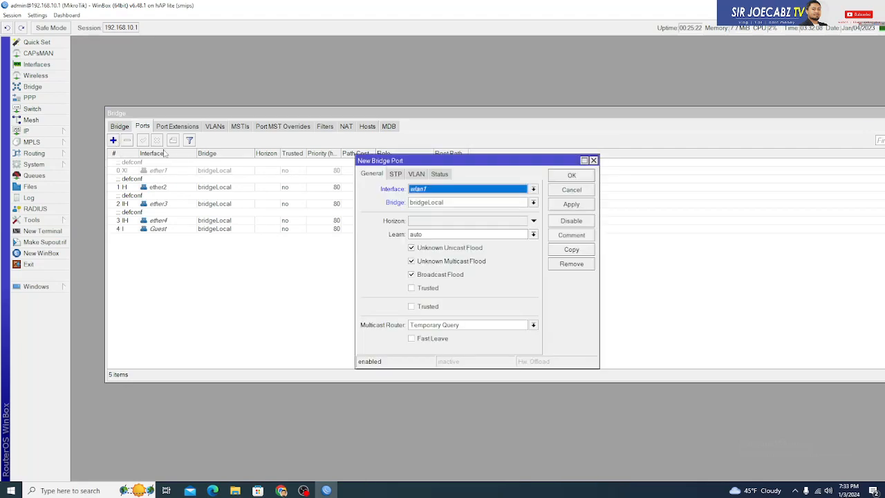
left_click(534, 190)
left_click(432, 205)
left_click(562, 206)
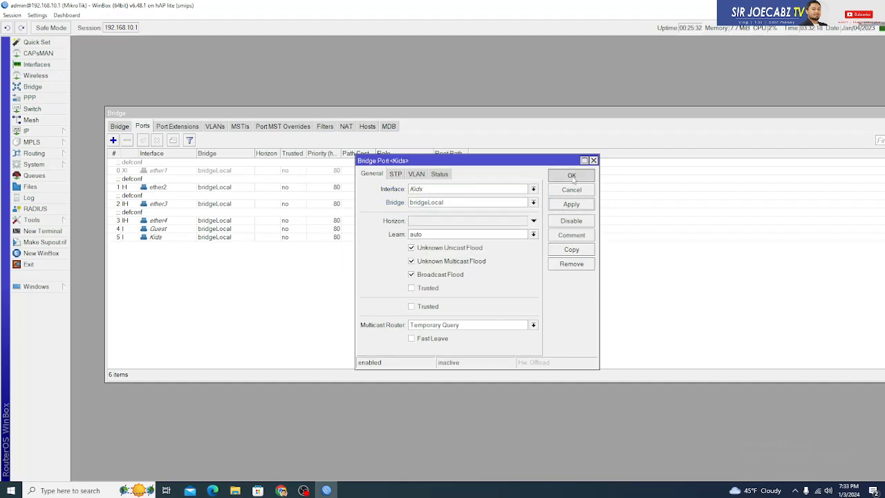
left_click(572, 177)
left_click_drag(773, 115, 696, 87)
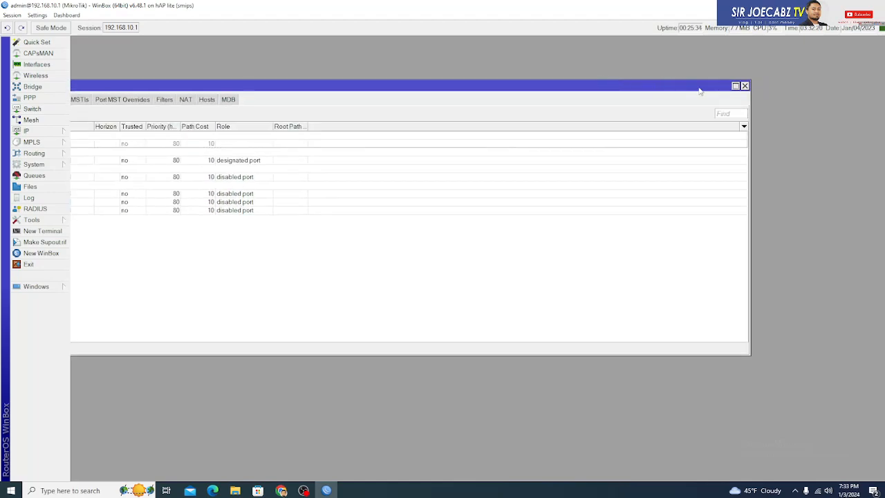
left_click(744, 89)
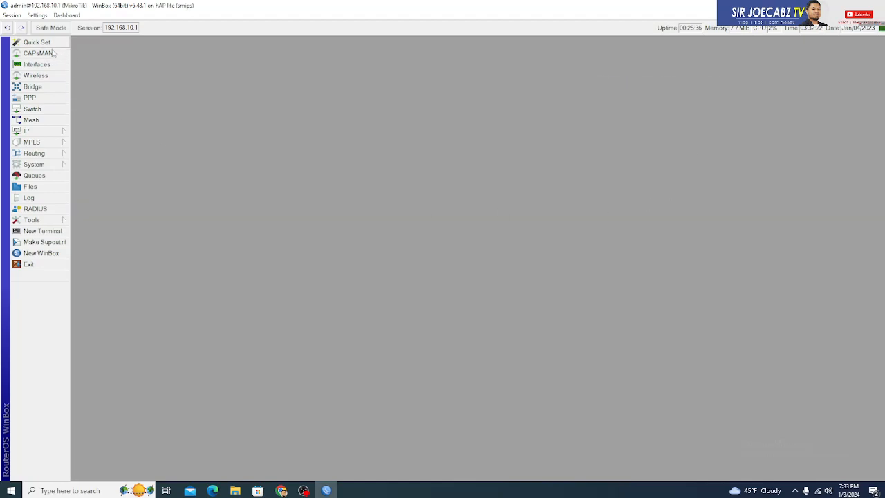
Check the computer's list of available WiFi networks for the Guest and kids networks
left_click(819, 492)
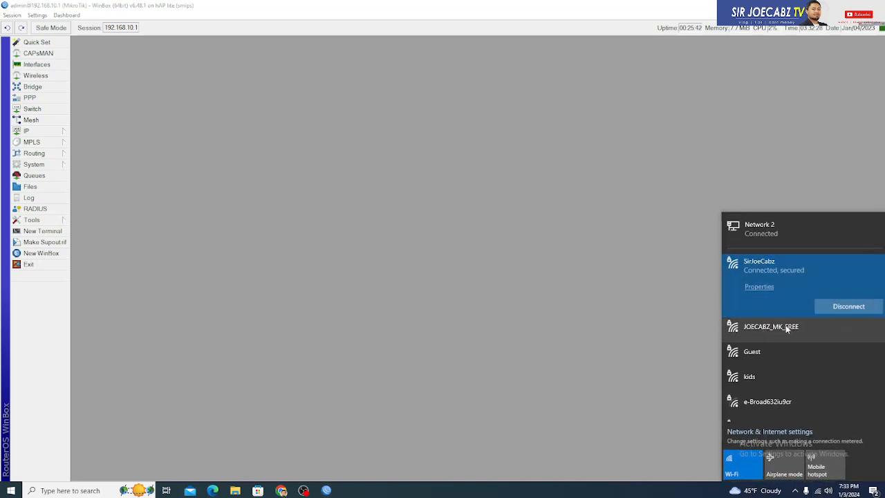
left_click(493, 241)
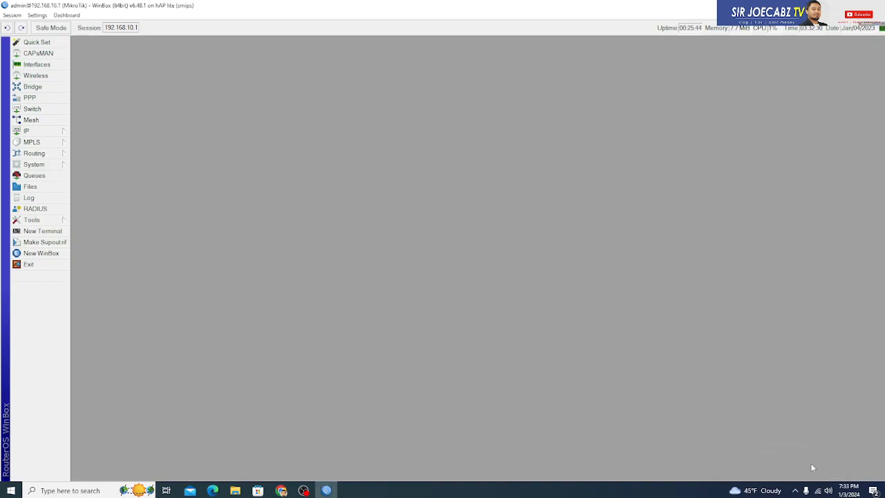
left_click(828, 490)
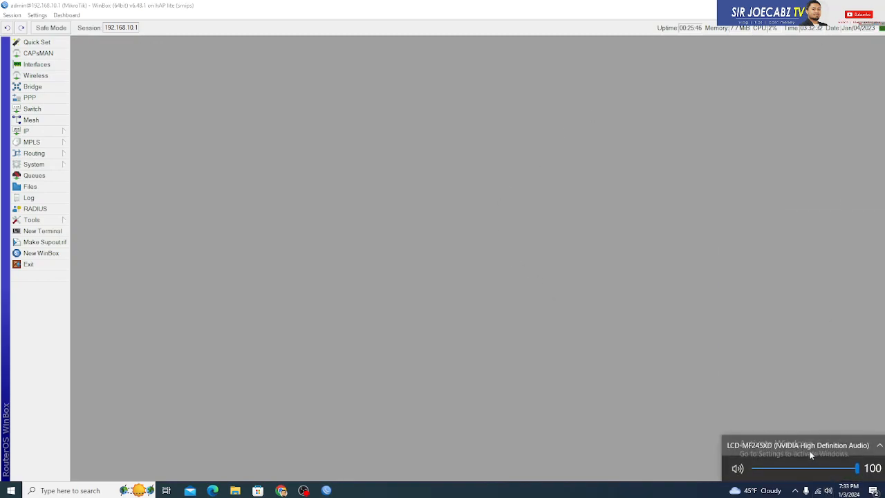
left_click(818, 490)
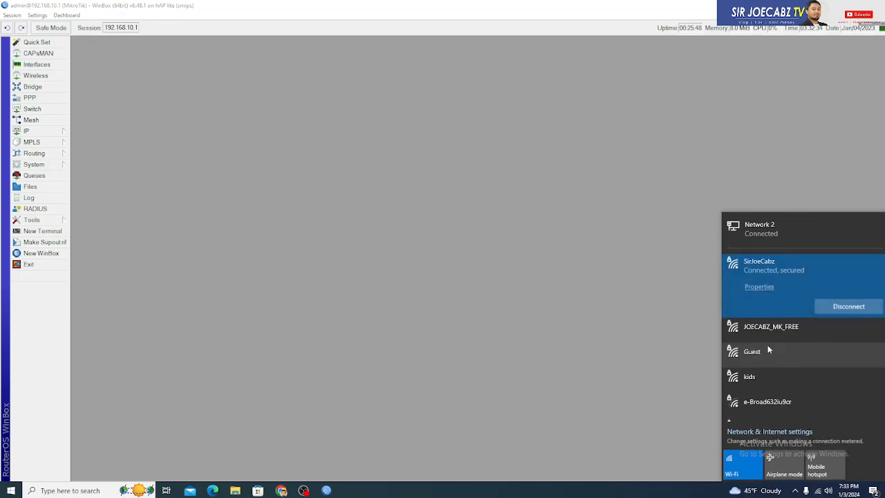
scroll(773, 350, "down", 1)
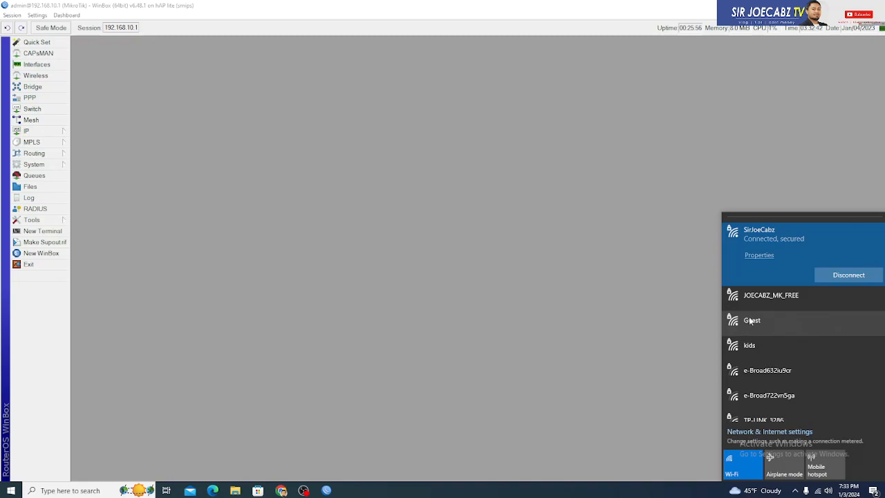
Start connecting to the Guest WiFi network to check for the security key request, and cancel without entering a key
left_click(759, 319)
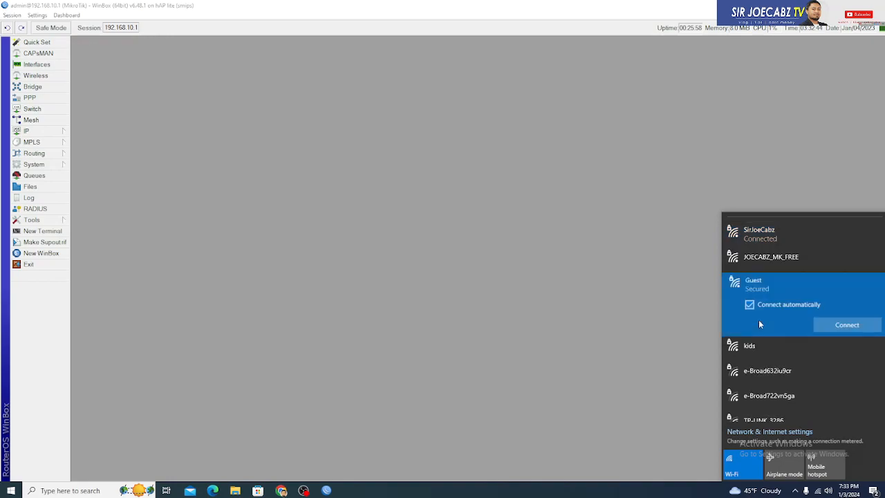
left_click(860, 325)
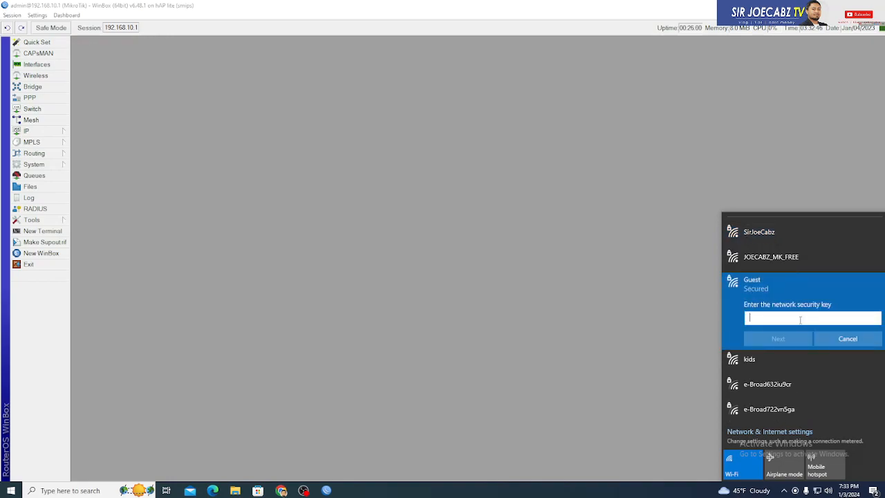
left_click(825, 339)
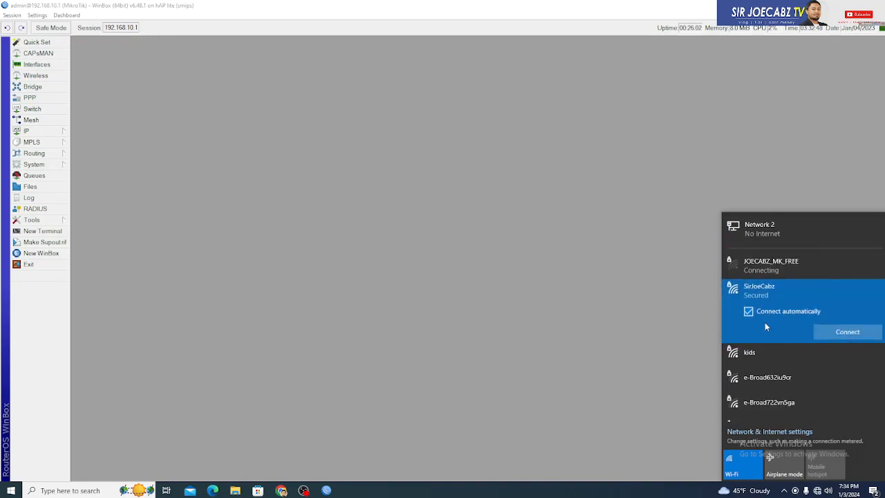
Try connecting to the kids WiFi network in the same way, and close the network list to return to WinBox
left_click(754, 353)
left_click(847, 357)
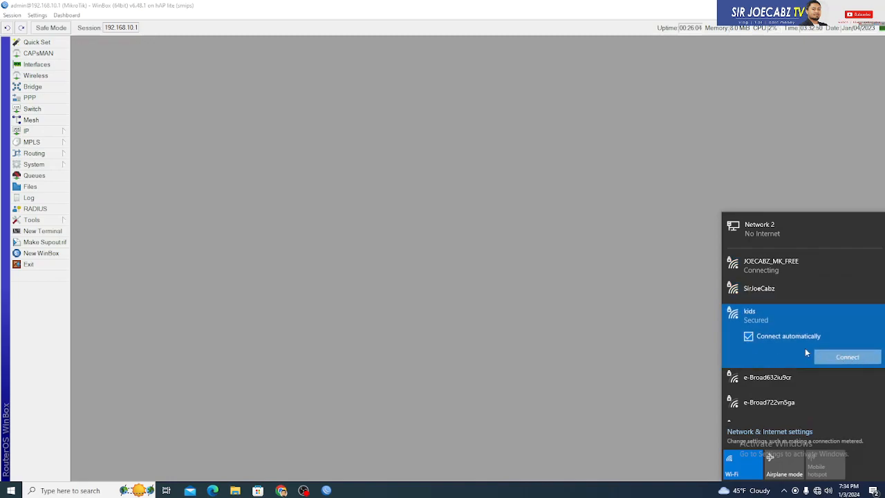
left_click(847, 368)
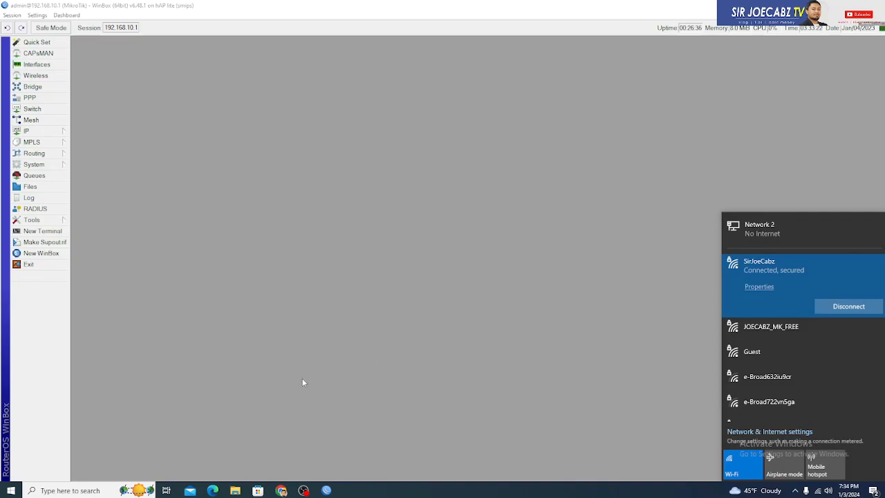
mouse_move(327, 490)
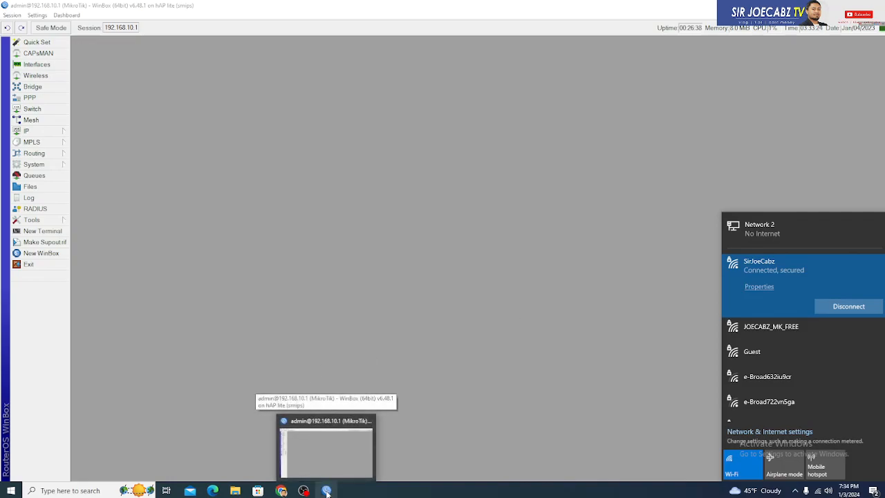
left_click(325, 451)
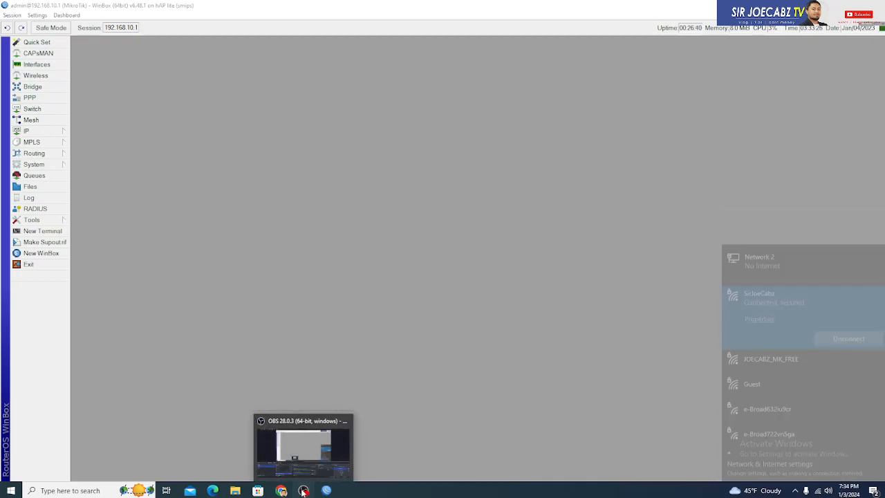